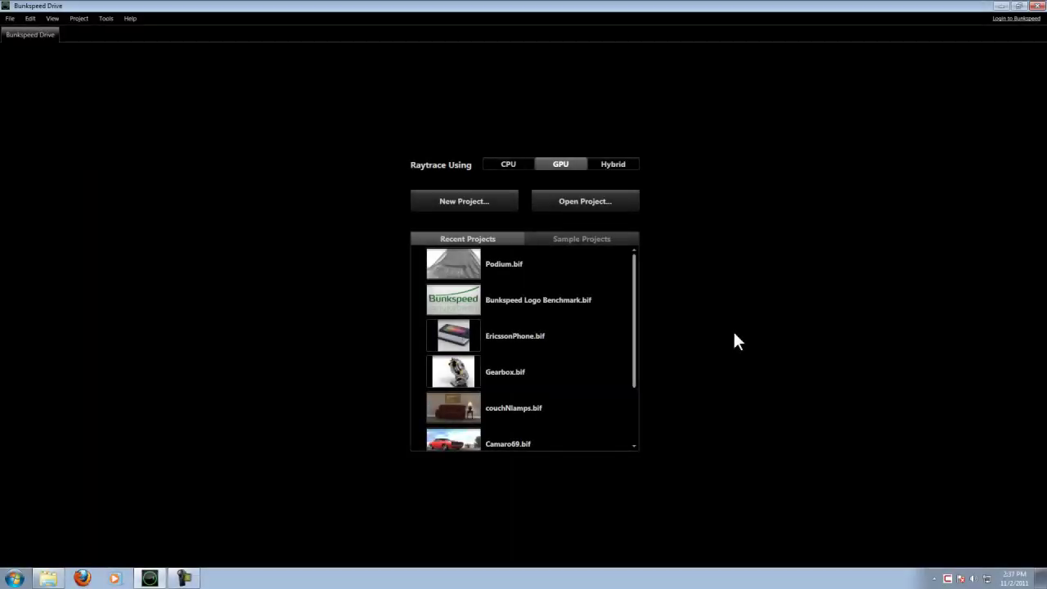
Create a new Untitled Project from the start screen
left_click(467, 200)
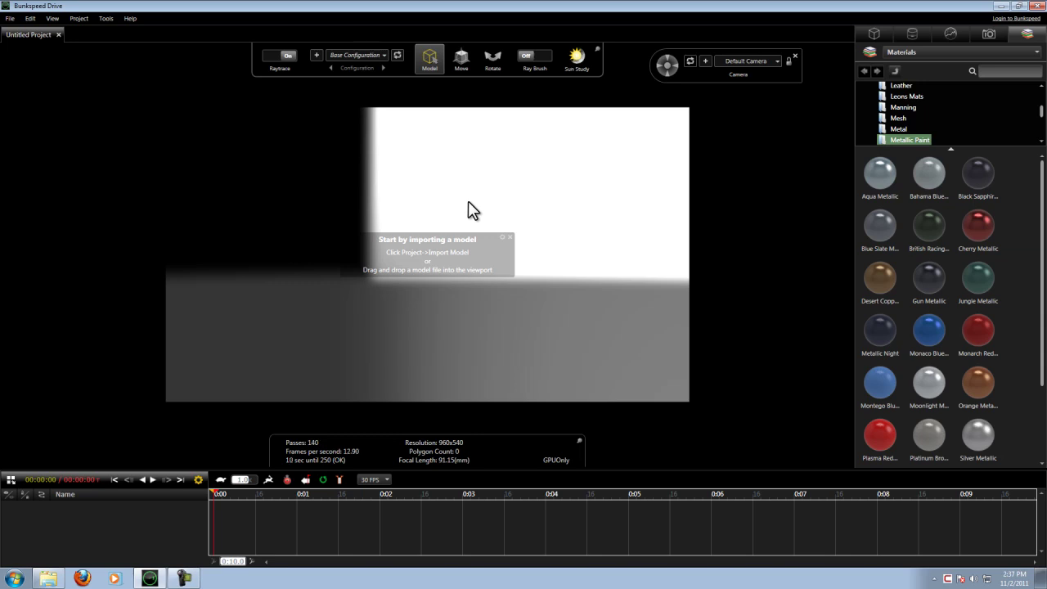
Show the Model Set and open the Bunkspeed Content Models folder in Explorer
left_click(873, 33)
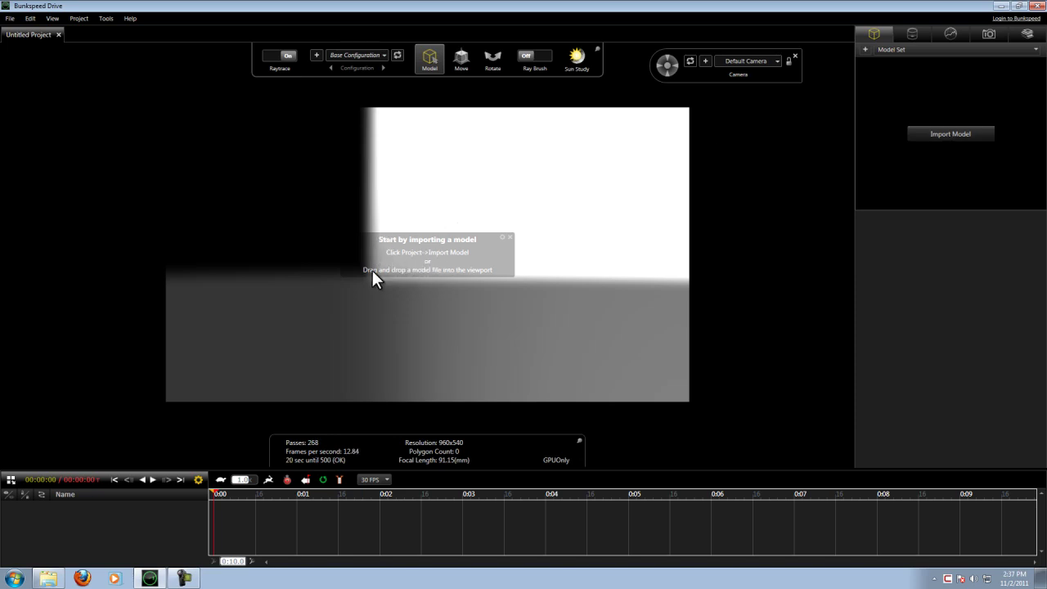
left_click(49, 579)
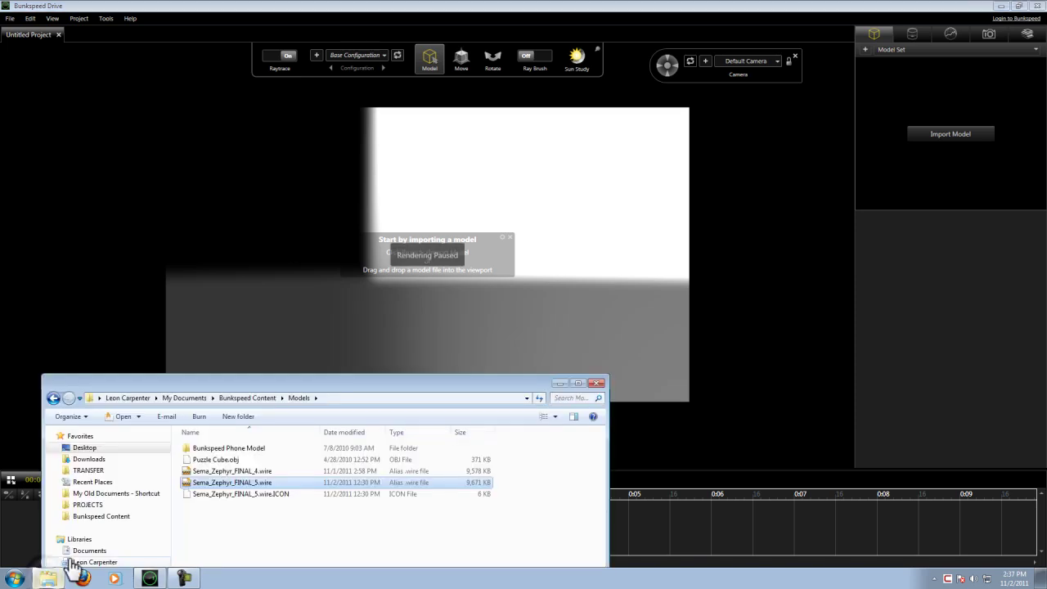
Import Sema_Zephyr_FINAL_5.wire into the scene with the default import settings
left_click_drag(233, 482, 423, 286)
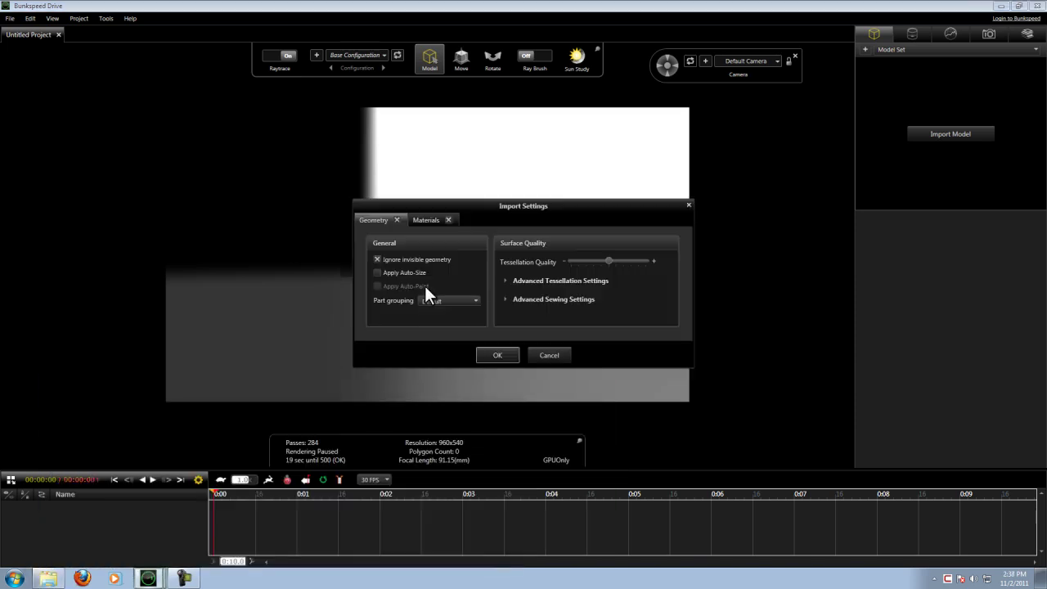
left_click(482, 354)
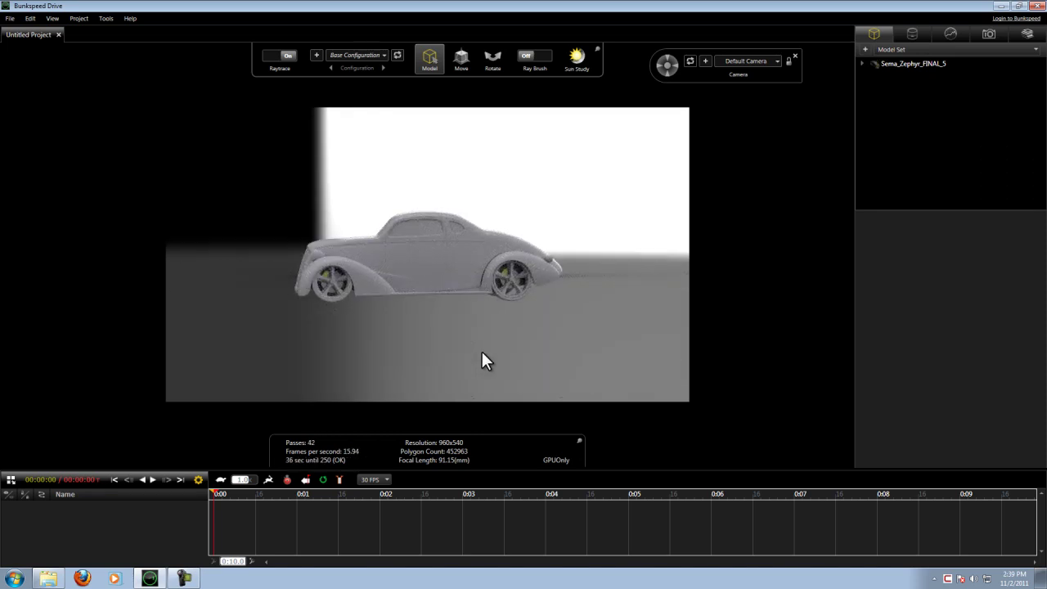
Snap Sema_Zephyr_FINAL_5 to the ground, setting its Y position to 0.38
left_click_drag(406, 294, 561, 299)
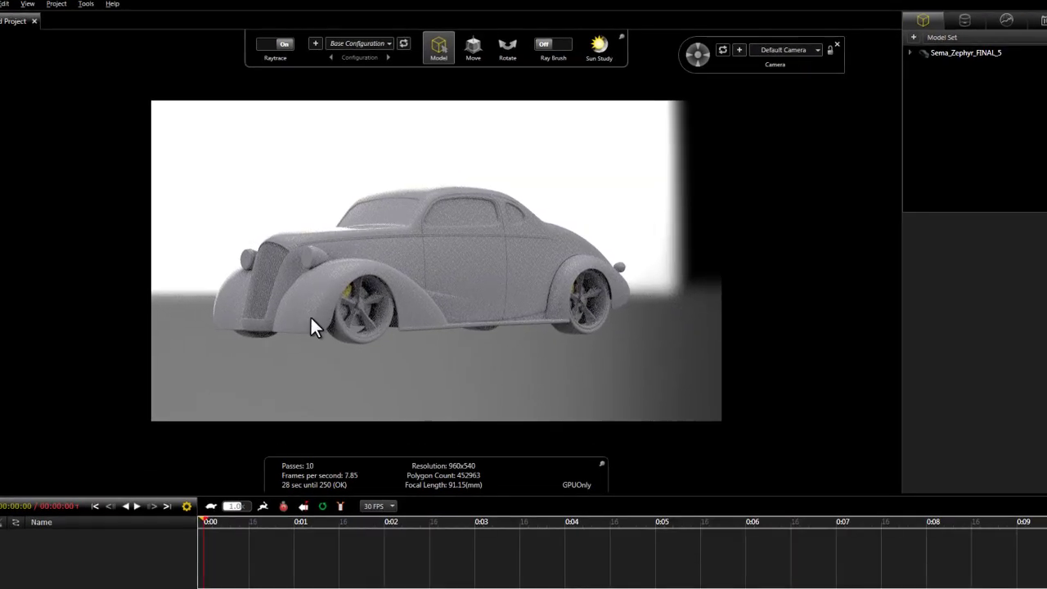
left_click_drag(294, 360, 236, 376)
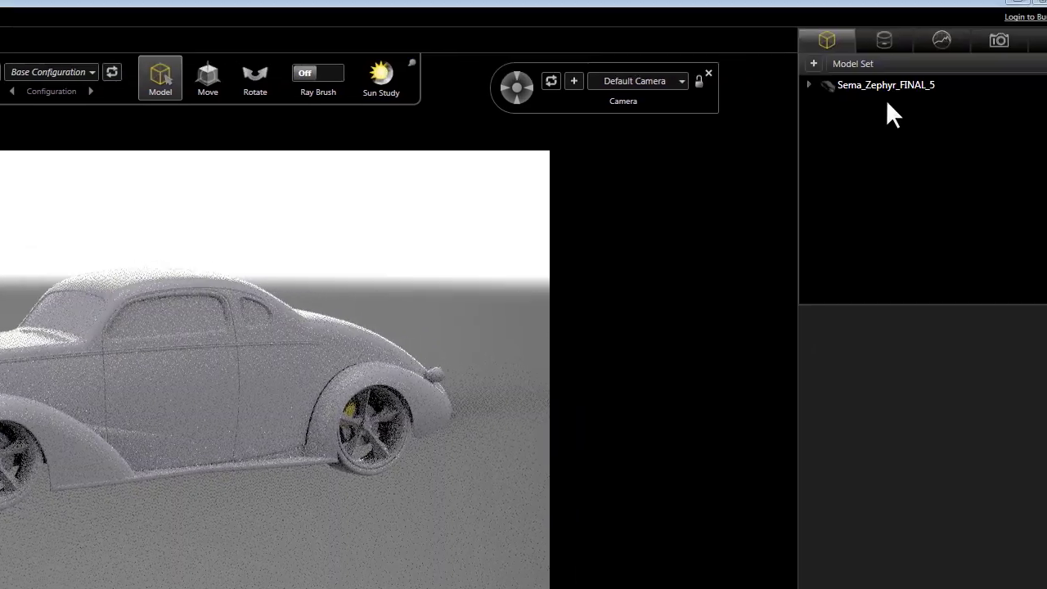
left_click(869, 87)
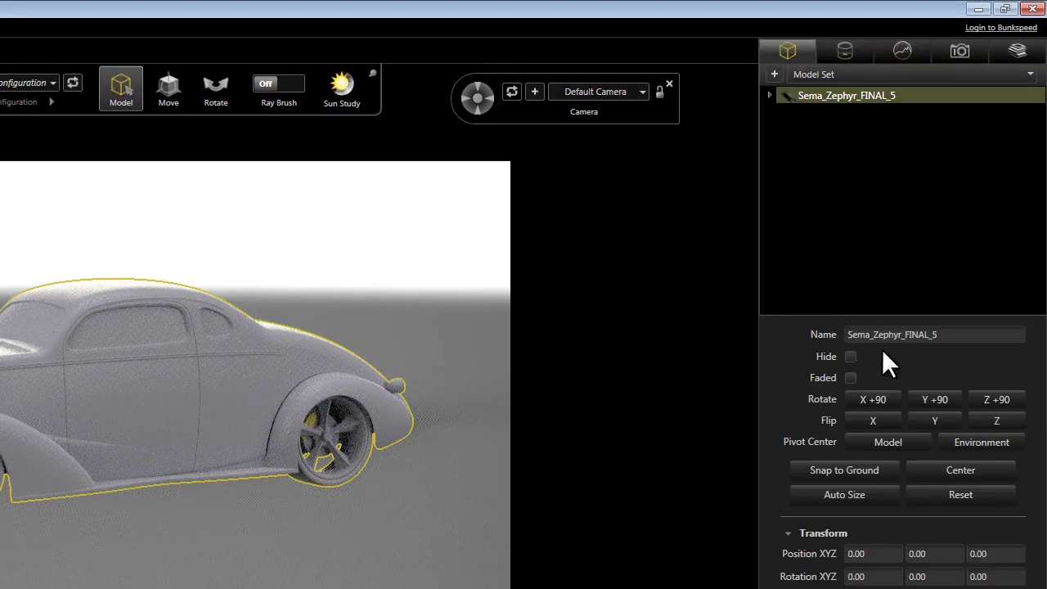
left_click(828, 471)
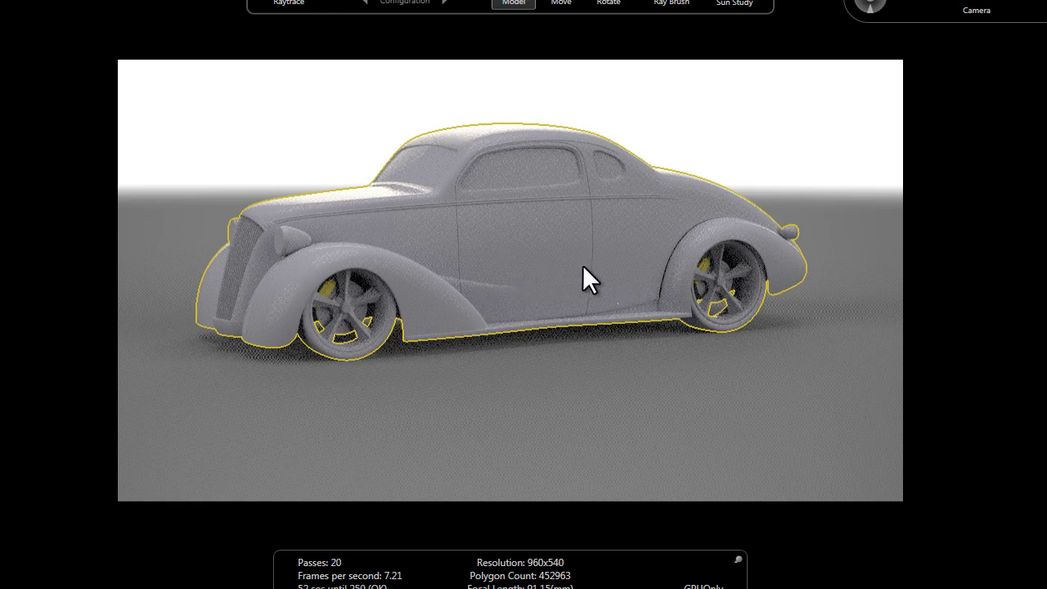
middle_click_drag(582, 265, 597, 306)
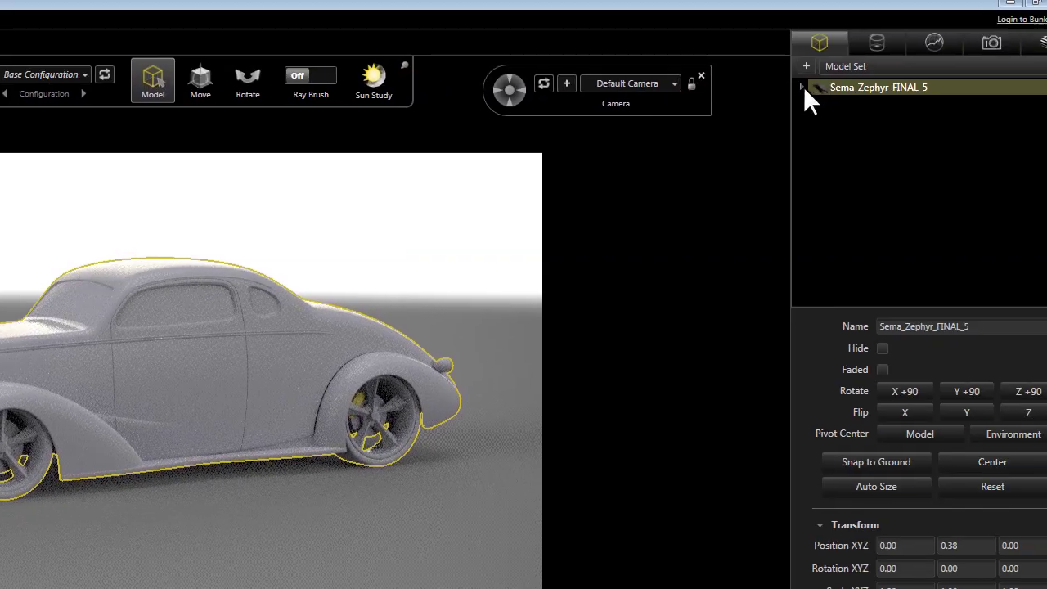
Widen the Materials library panel and paint the car body Monarch Red metallic
left_click(800, 87)
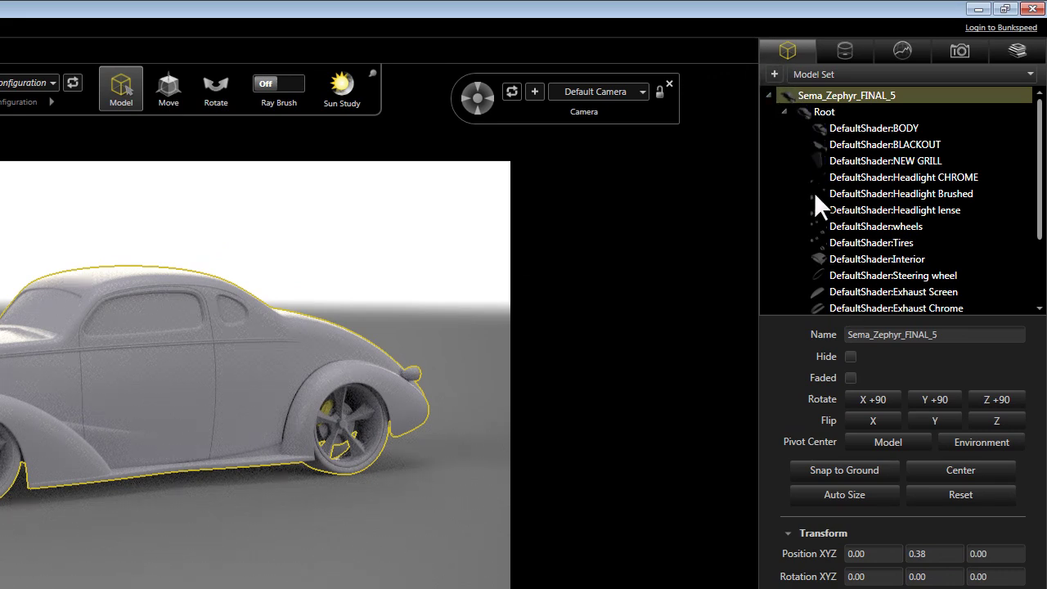
left_click(1018, 53)
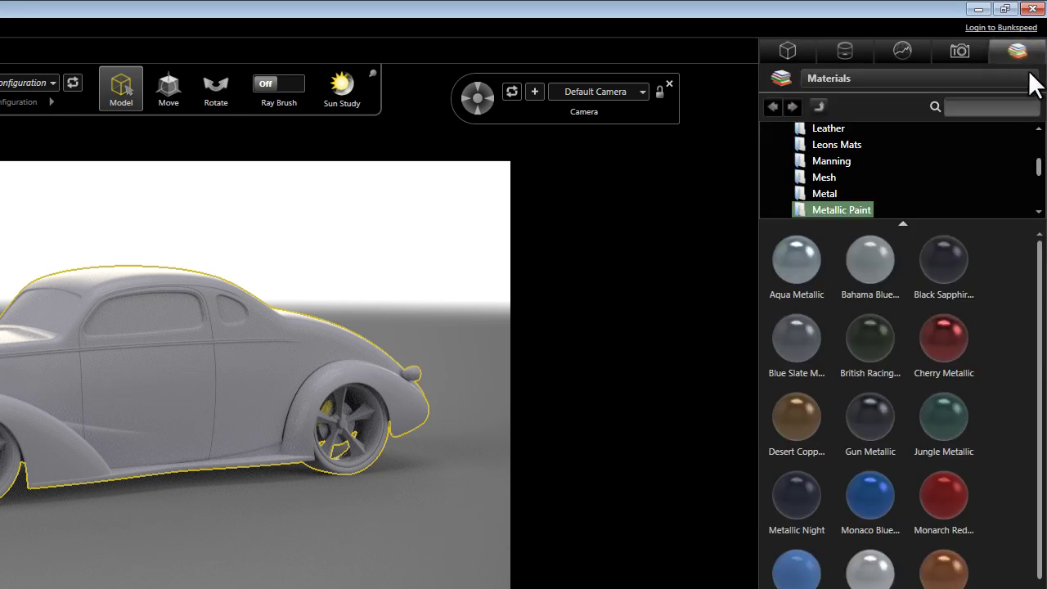
left_click(877, 79)
left_click(879, 80)
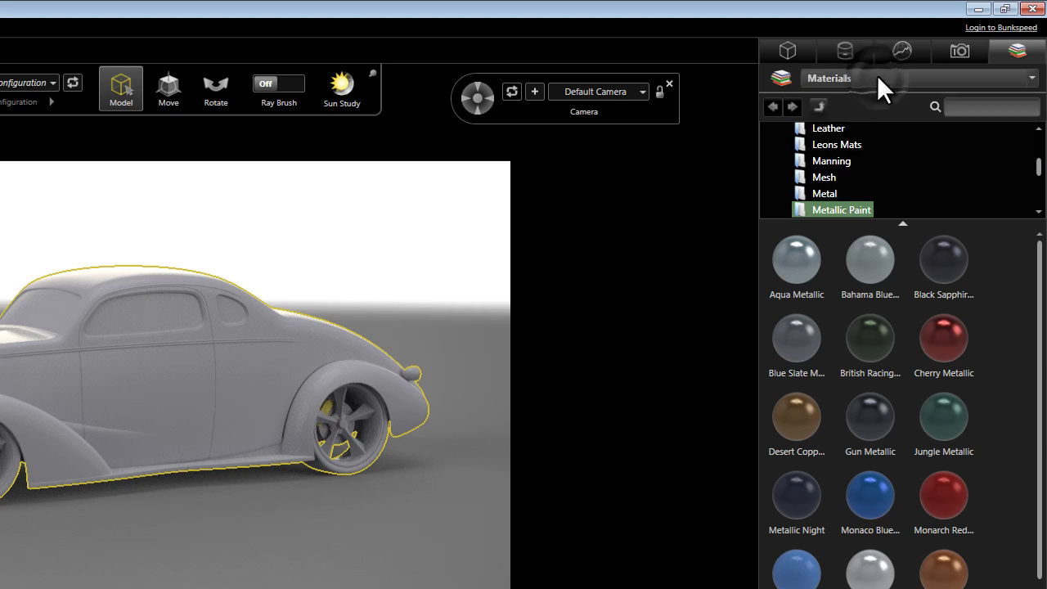
left_click_drag(757, 178, 609, 181)
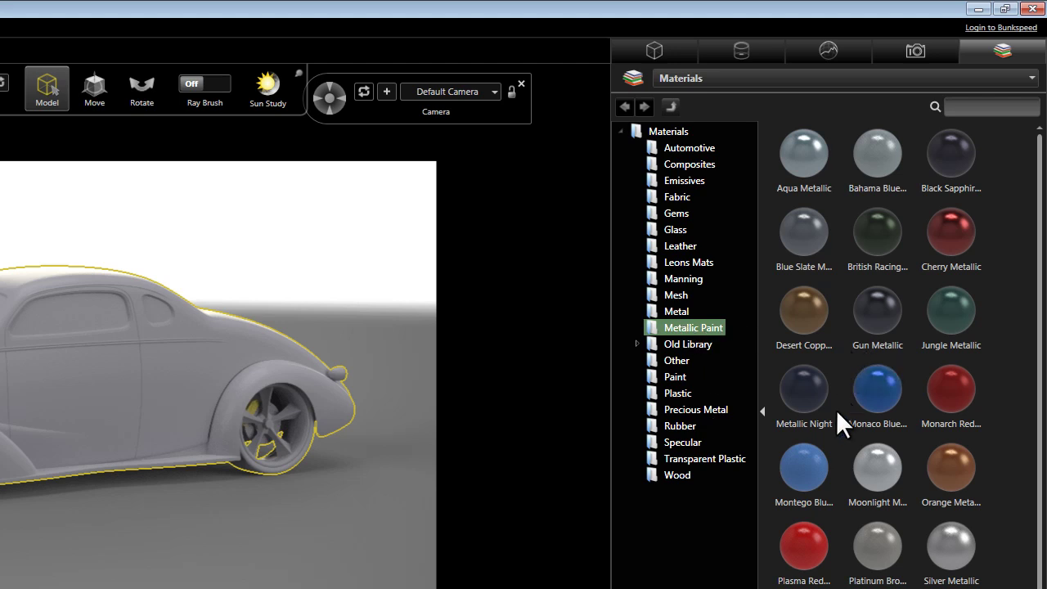
left_click_drag(952, 383, 261, 353)
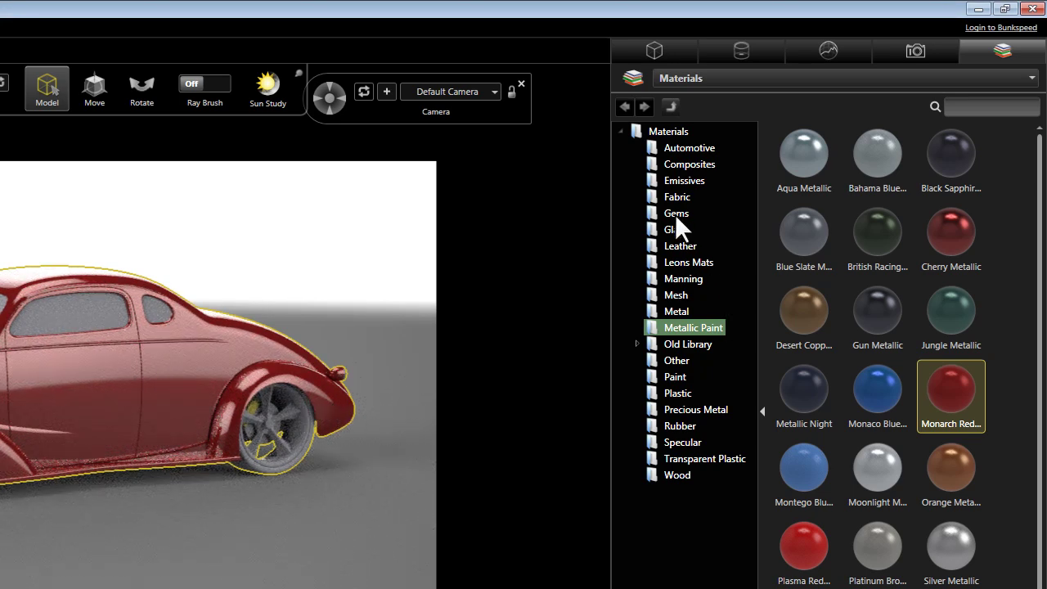
Give the wheels Brushed Stainless and the tyres Dense Rubber
left_click(676, 311)
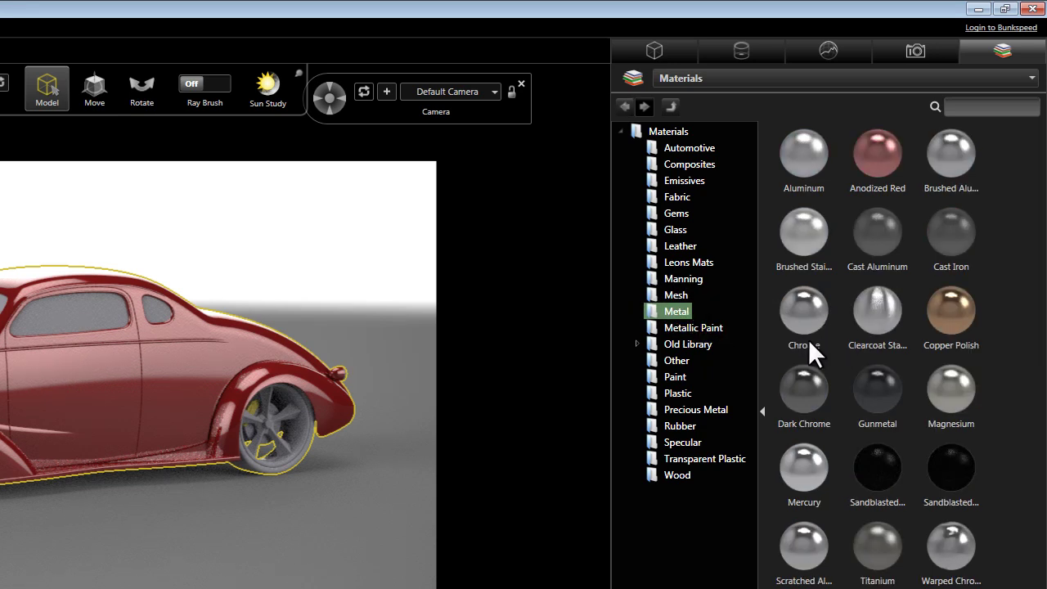
mouse_move(806, 229)
left_mouse_down()
mouse_move(305, 429)
mouse_move(294, 403)
left_mouse_up()
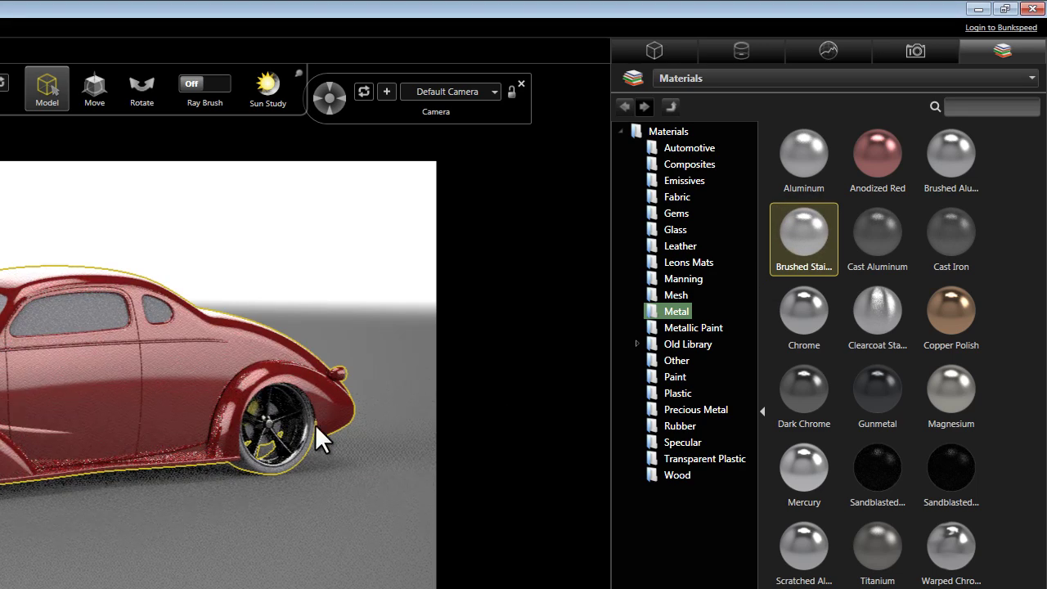
left_click(668, 427)
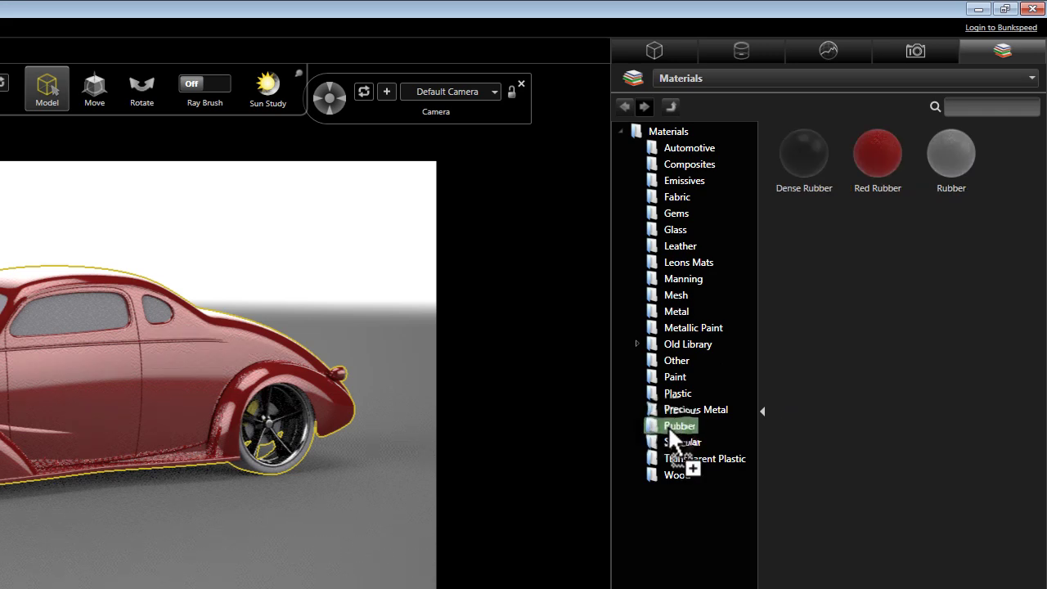
left_click_drag(800, 145, 251, 461)
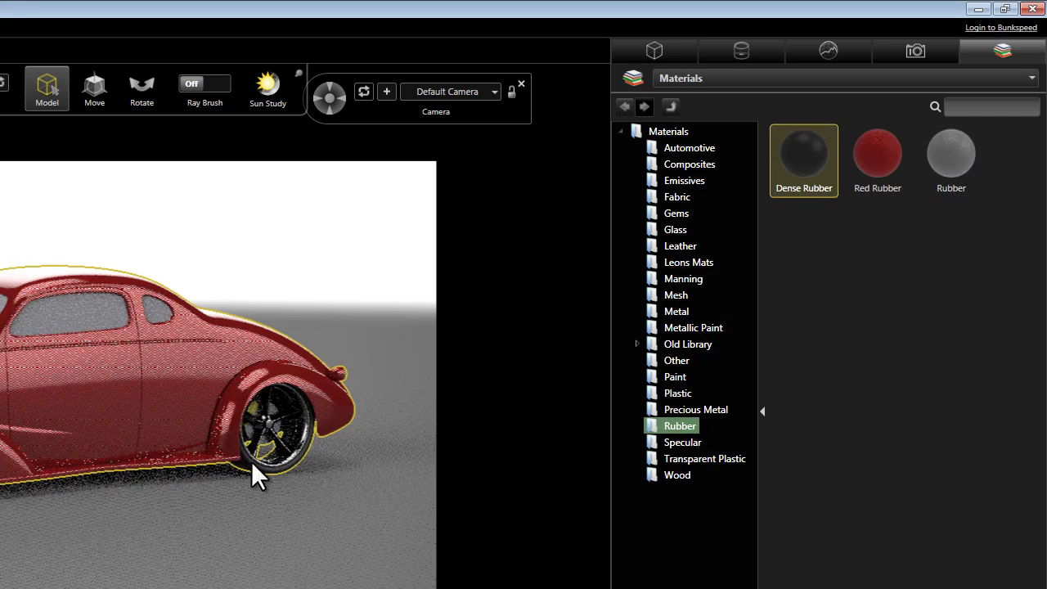
Apply Window Glass from the Glass library to the side windows
left_click(675, 229)
left_click(867, 319)
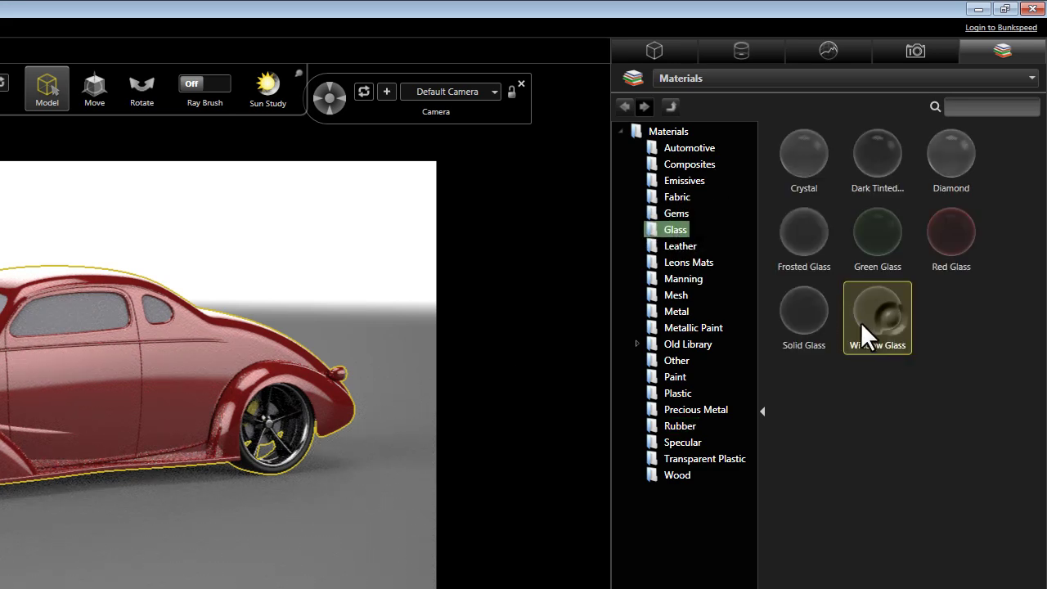
left_click_drag(860, 322, 160, 320)
left_click_drag(50, 308, 50, 308)
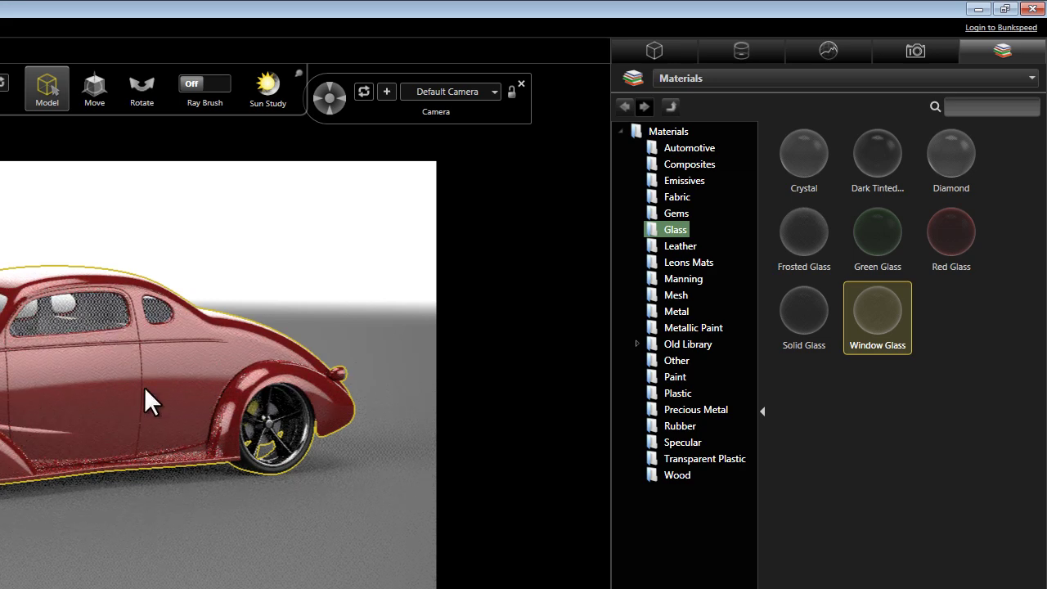
left_click_drag(47, 472, 208, 461)
Apply Window Glass to the headlights, review scene materials, and reopen the Metal library
left_click_drag(878, 313, 261, 418)
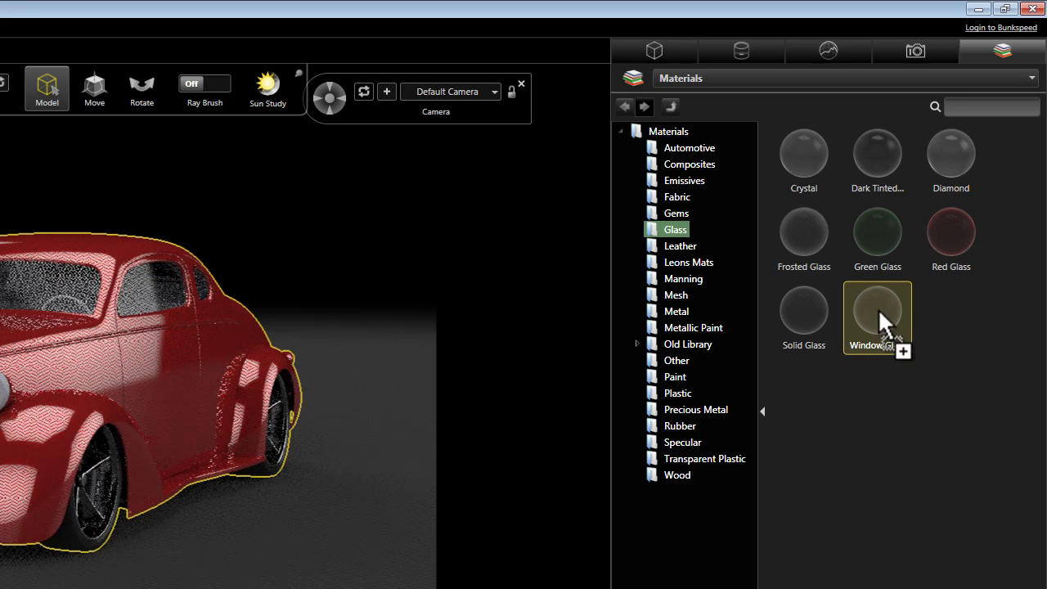
left_click_drag(513, 285, 327, 268)
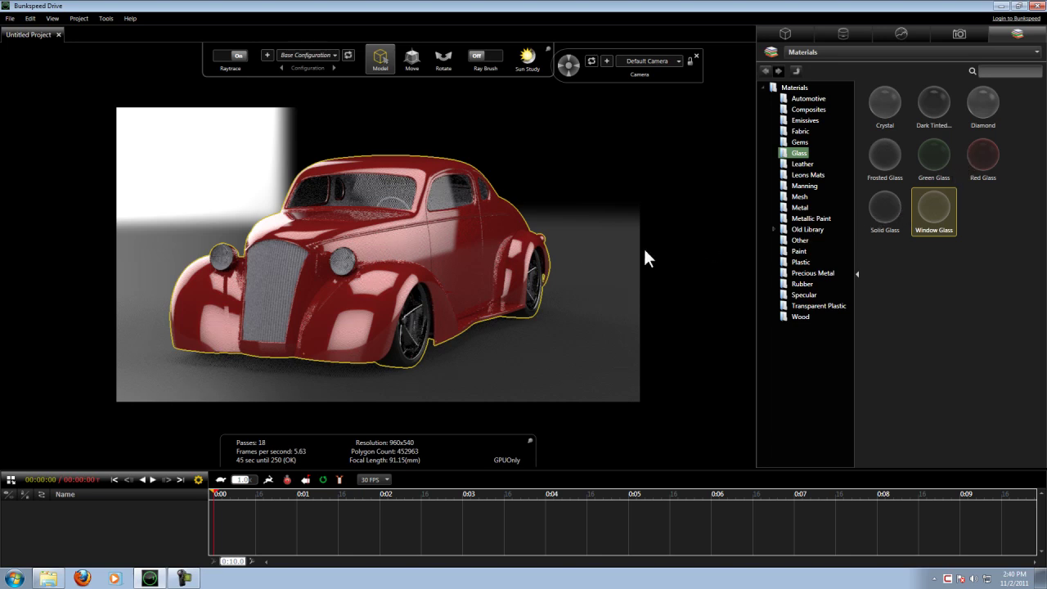
left_click(843, 33)
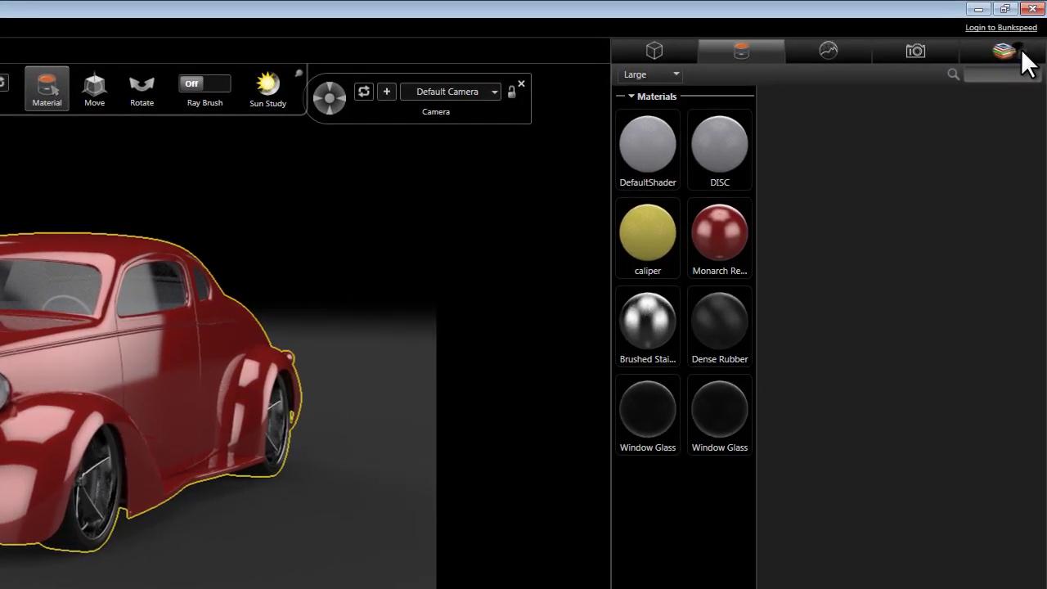
left_click(1019, 51)
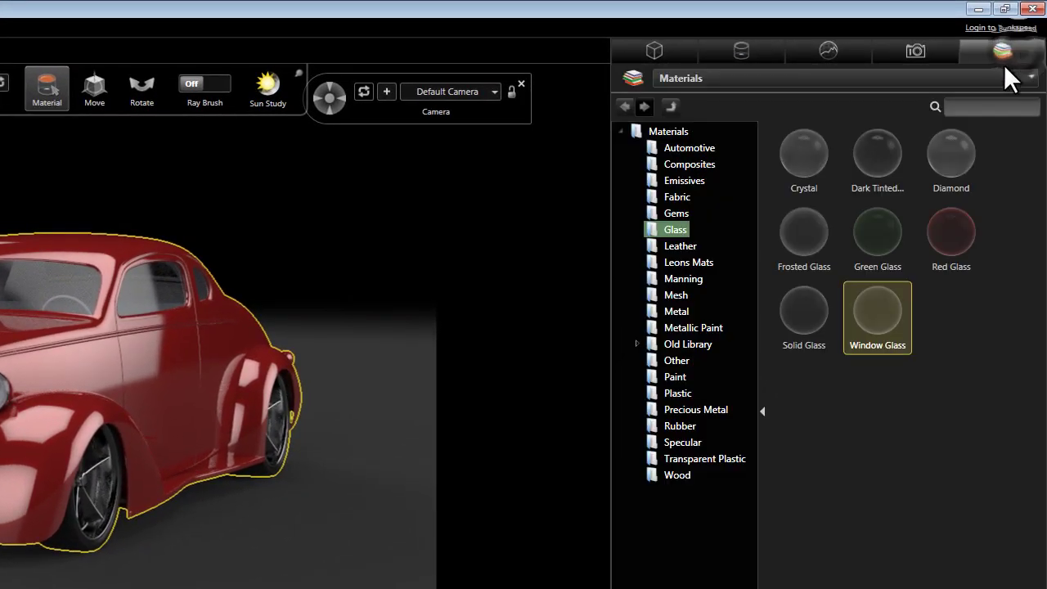
left_click(676, 310)
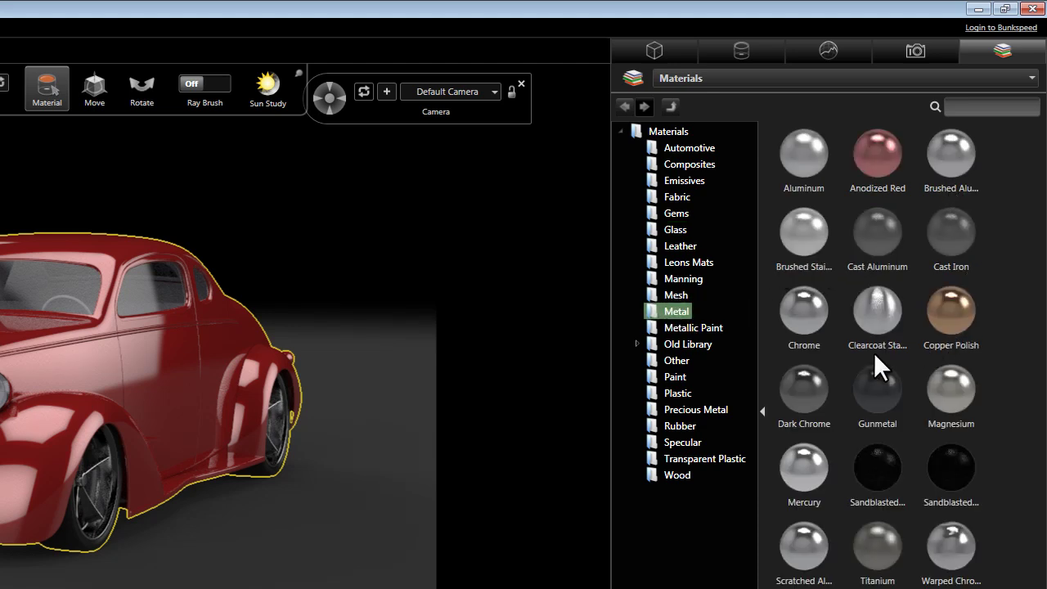
Make the grille Chrome and paint the brake calipers with Red Paint
left_click_drag(804, 309, 0, 376)
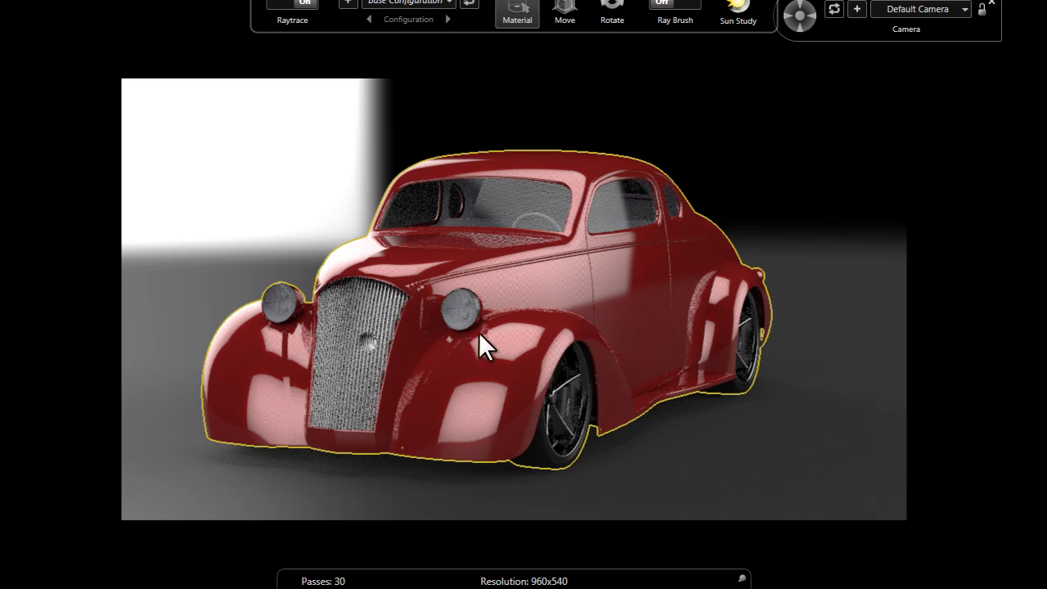
left_click_drag(478, 332, 779, 332)
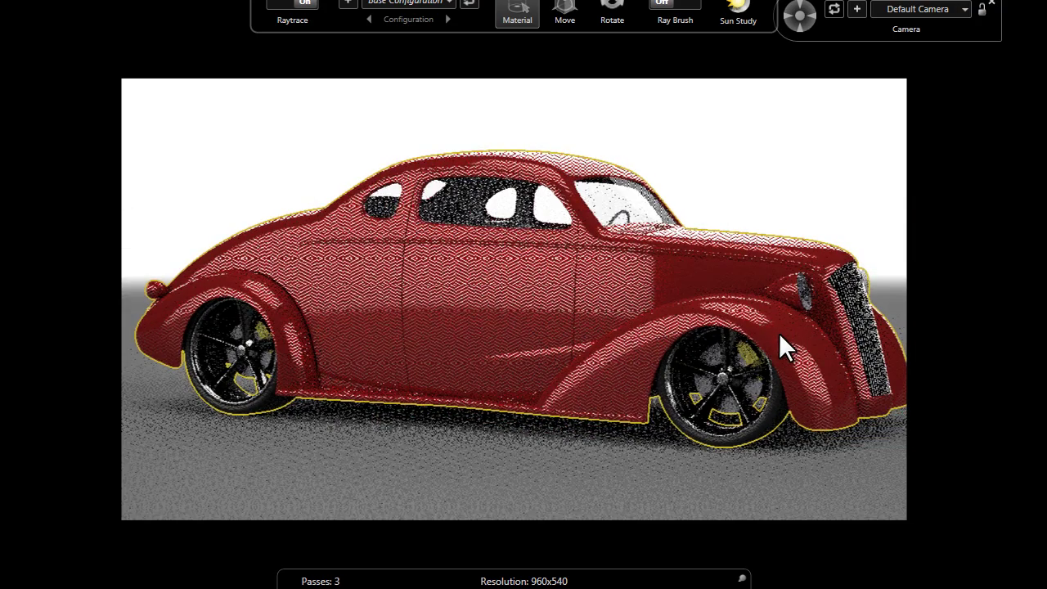
right_click_drag(702, 335, 537, 248)
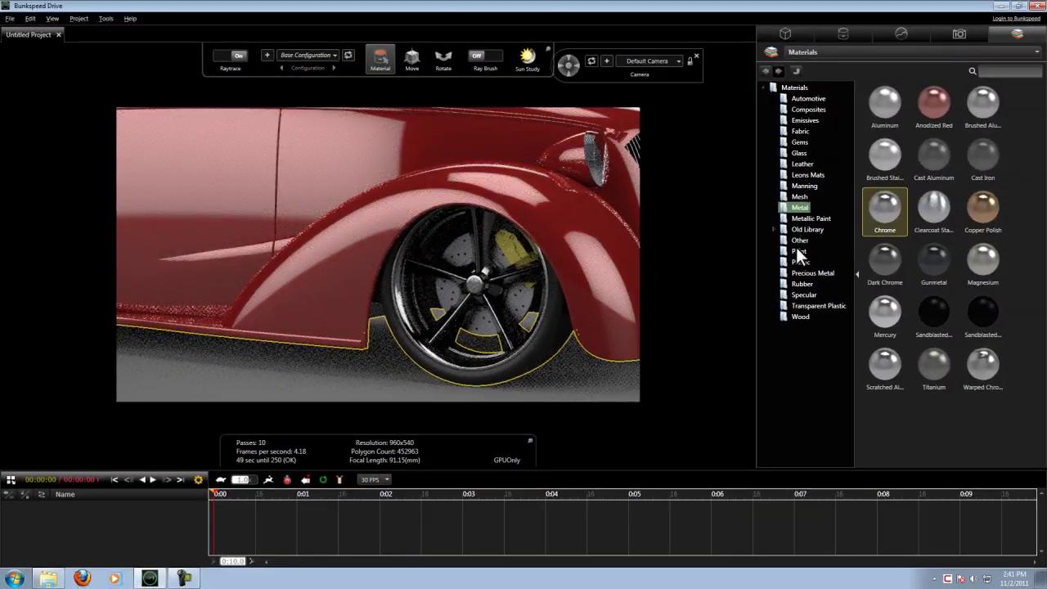
left_click(797, 250)
mouse_move(994, 161)
left_mouse_down()
mouse_move(989, 150)
mouse_move(823, 292)
mouse_move(525, 269)
mouse_move(507, 237)
left_mouse_up()
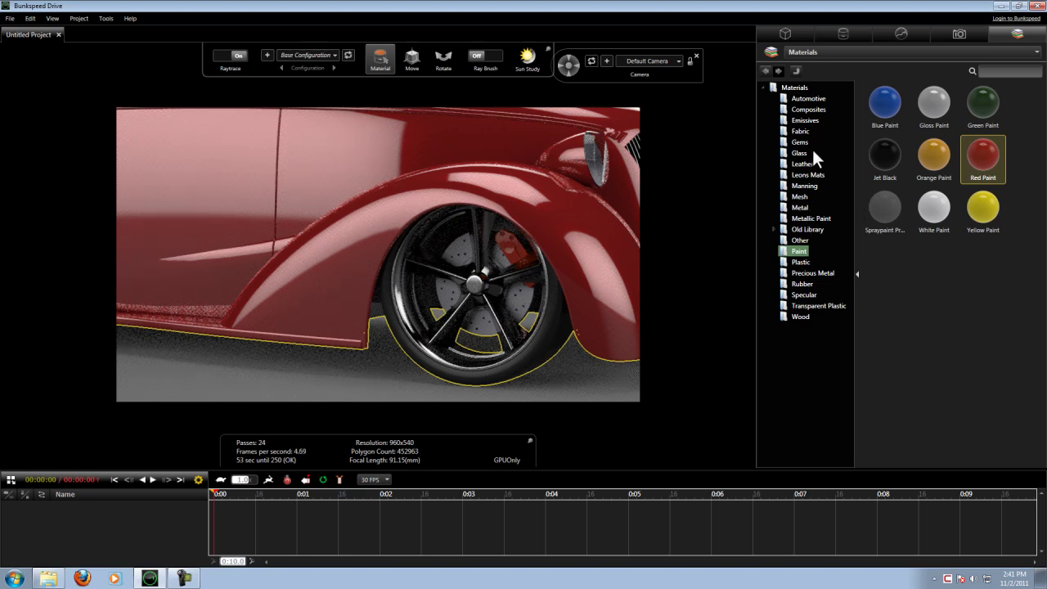
Apply a clearcoat metal to the wheel and frame the roof and side windows
left_click(801, 207)
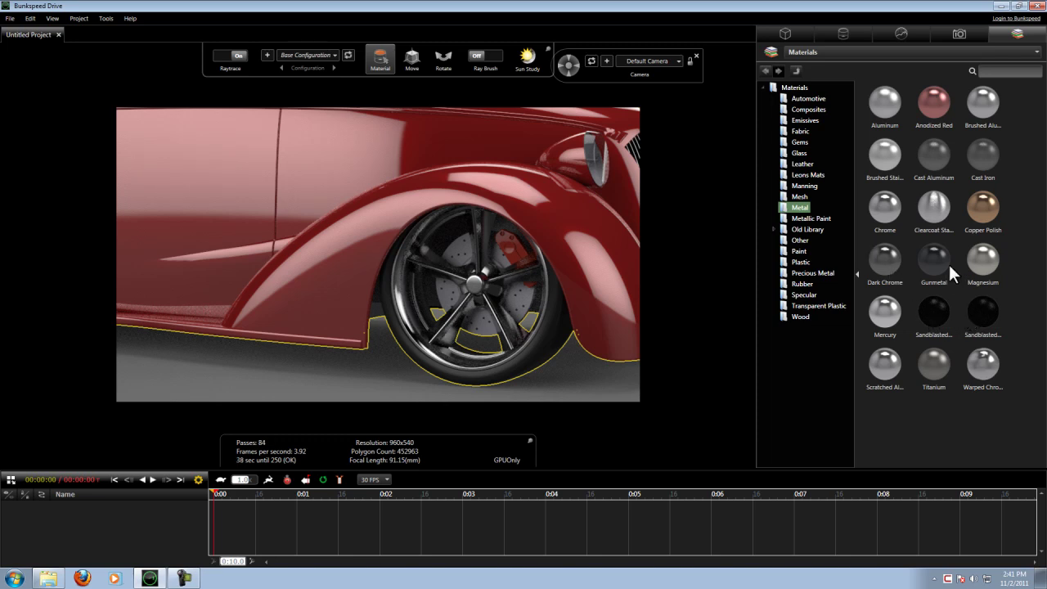
left_click_drag(935, 208, 515, 297)
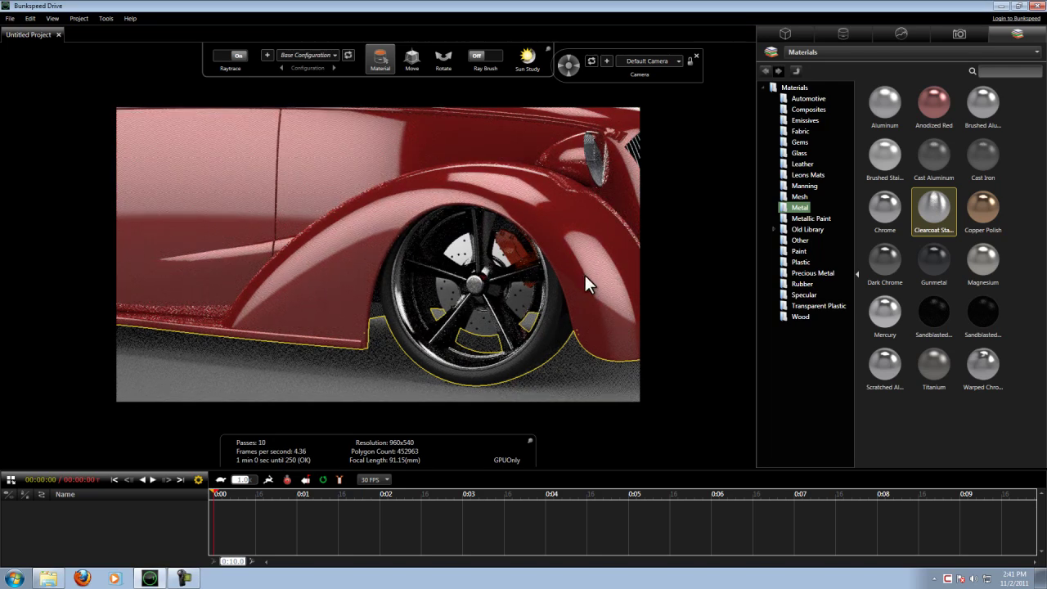
scroll(482, 271, "down", 10)
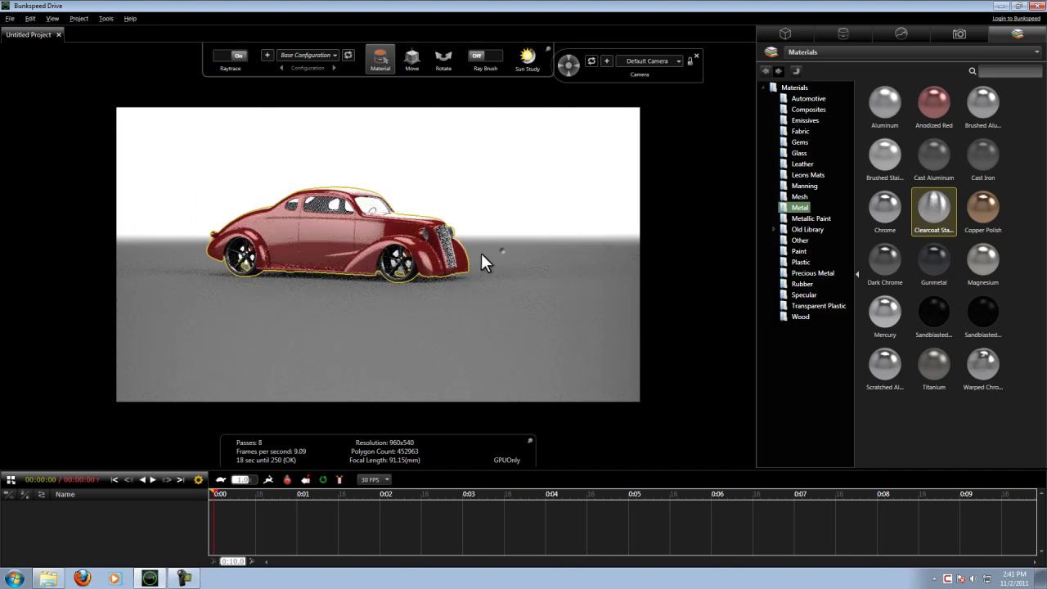
left_click_drag(483, 263, 330, 291)
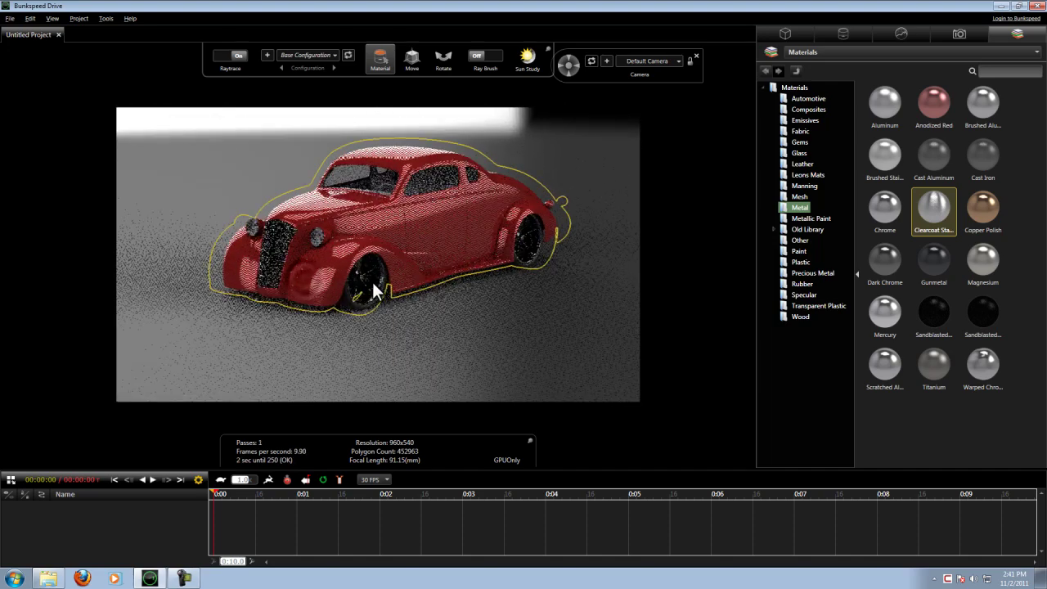
scroll(404, 282, "up", 8)
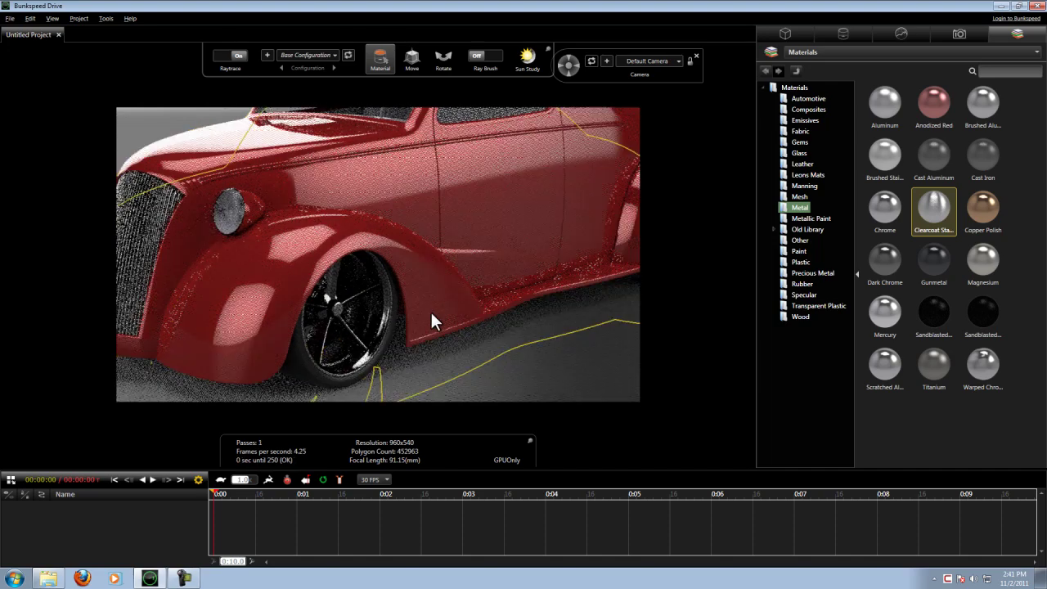
scroll(425, 319, "down", 5)
left_click_drag(419, 327, 441, 232)
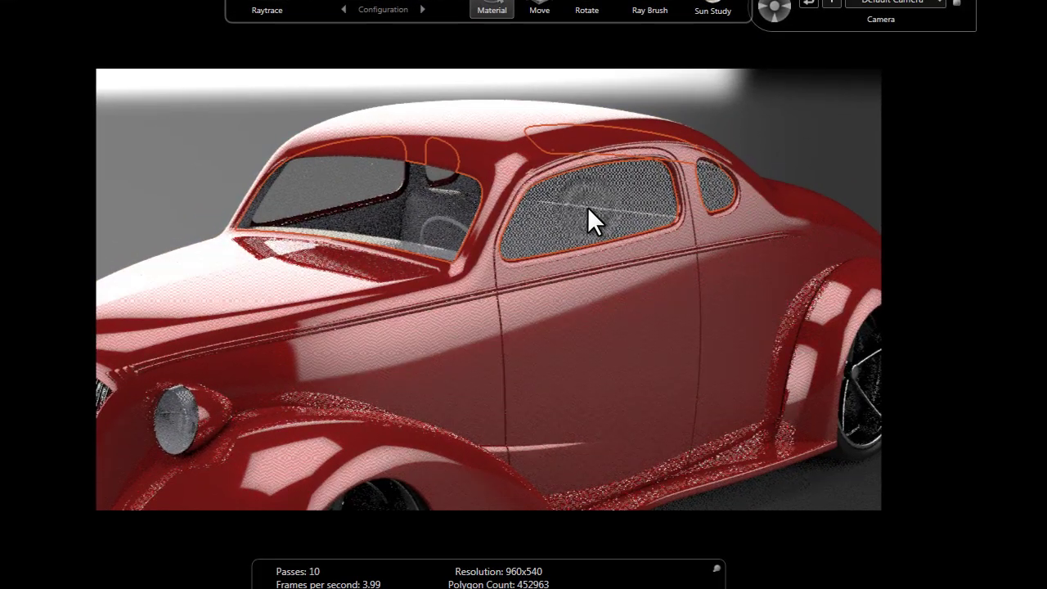
Hide the side window glass parts and give the interior Black Leather
right_click(588, 207)
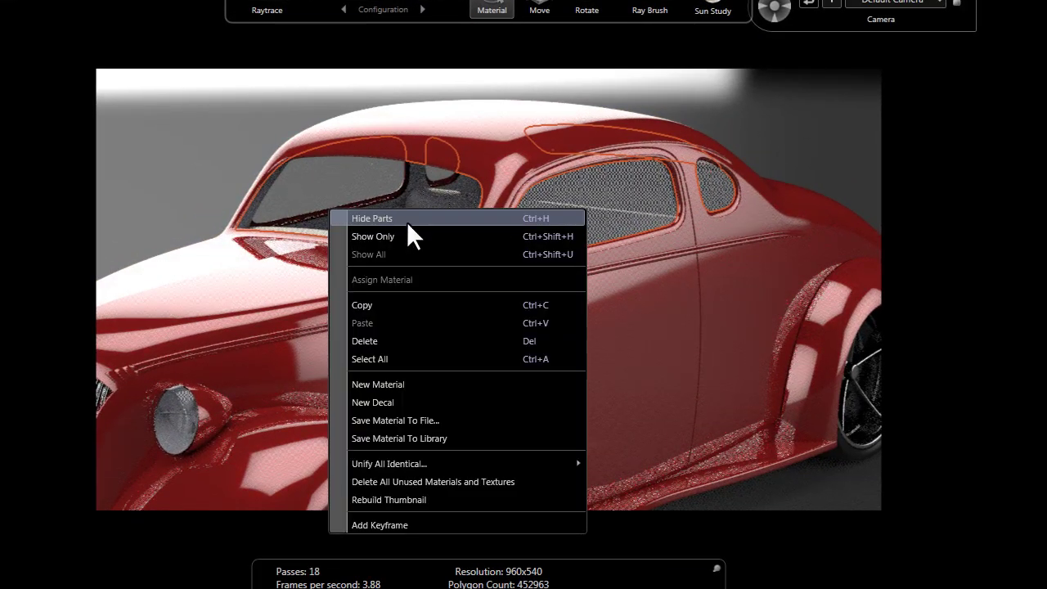
left_click(541, 217)
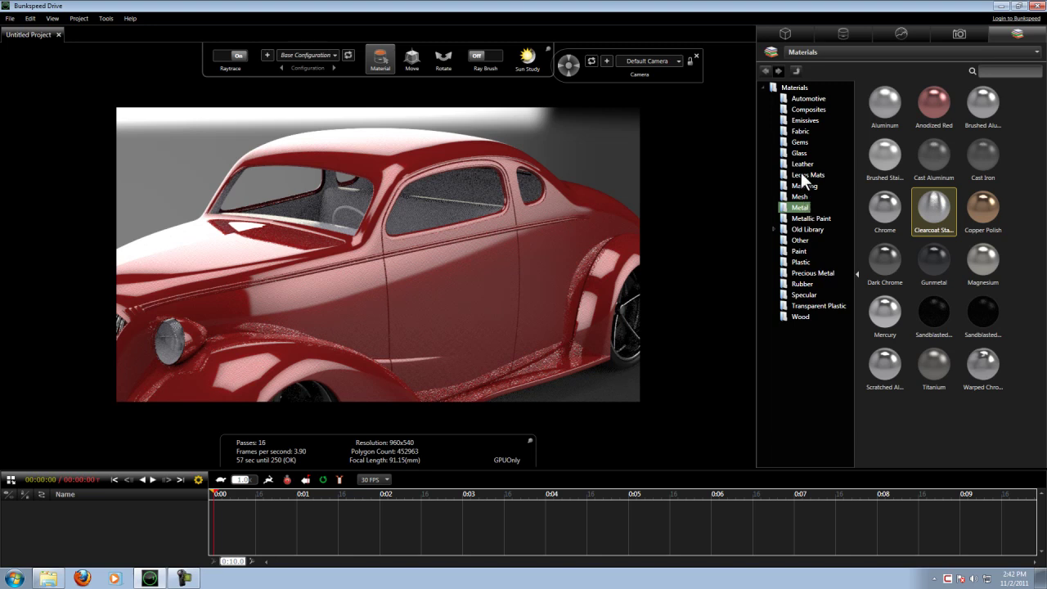
left_click(798, 164)
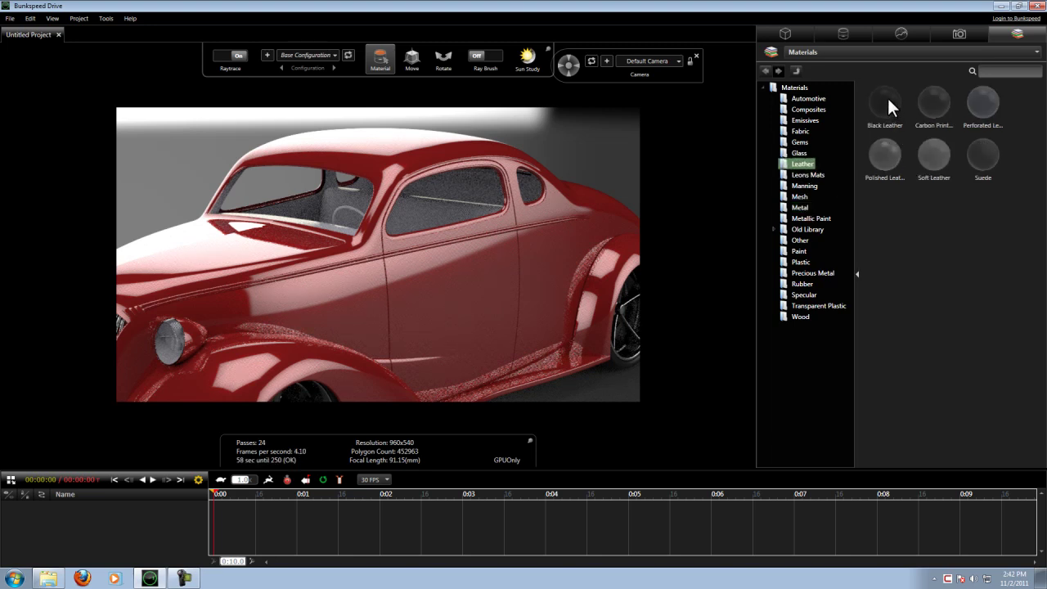
left_click_drag(884, 95, 421, 206)
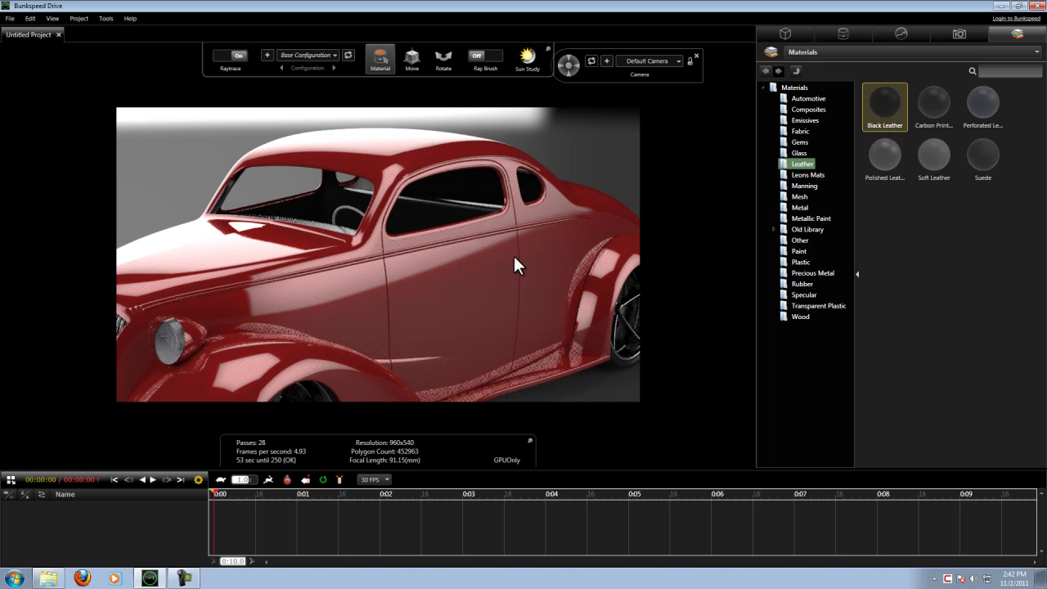
List the scene materials, unhide the window glass with Show All, and orbit toward the front
left_click(840, 32)
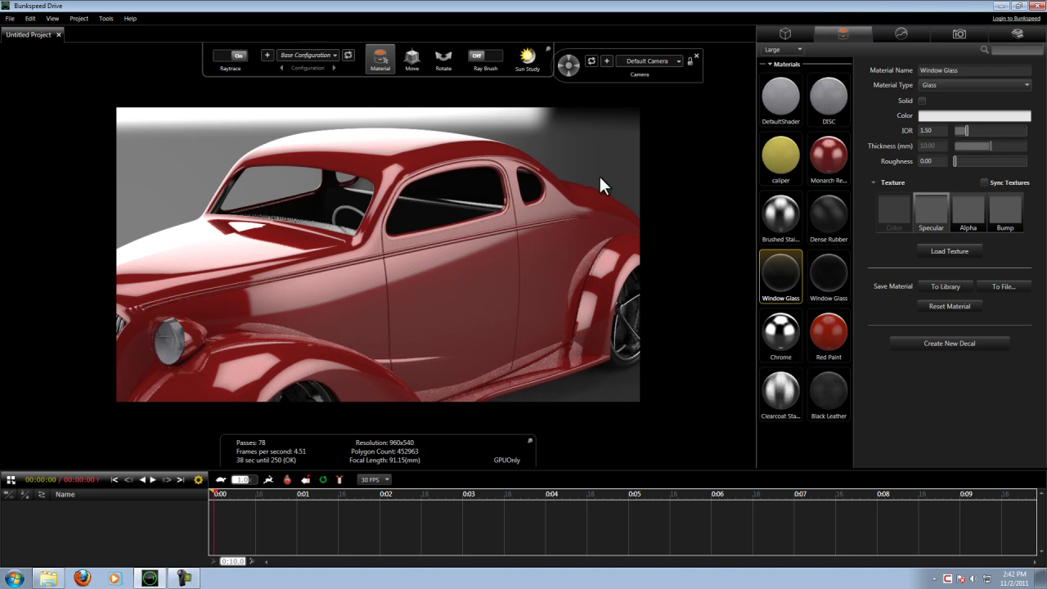
right_click(588, 145)
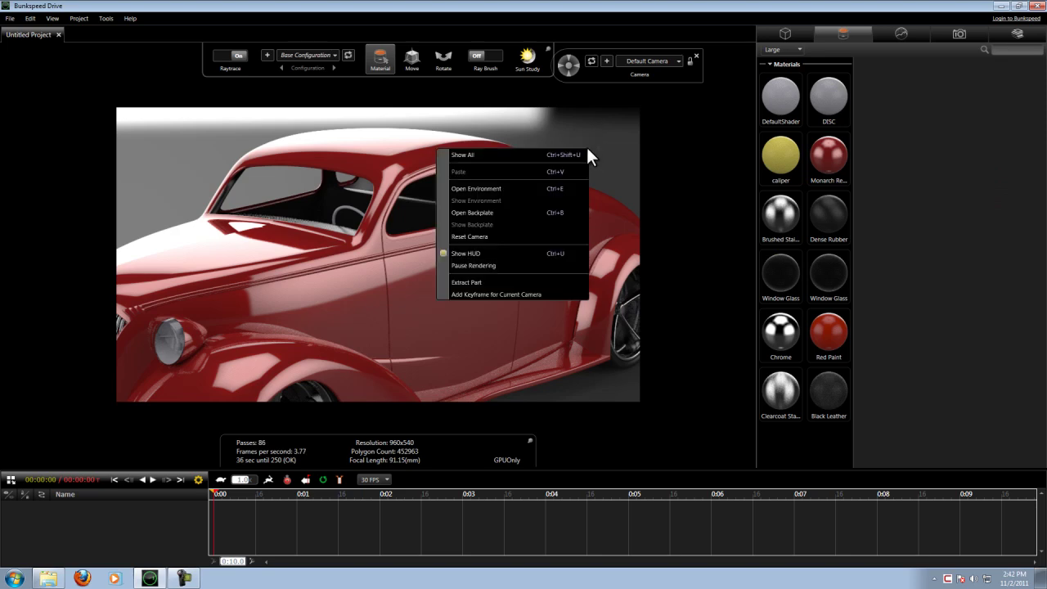
left_click(475, 155)
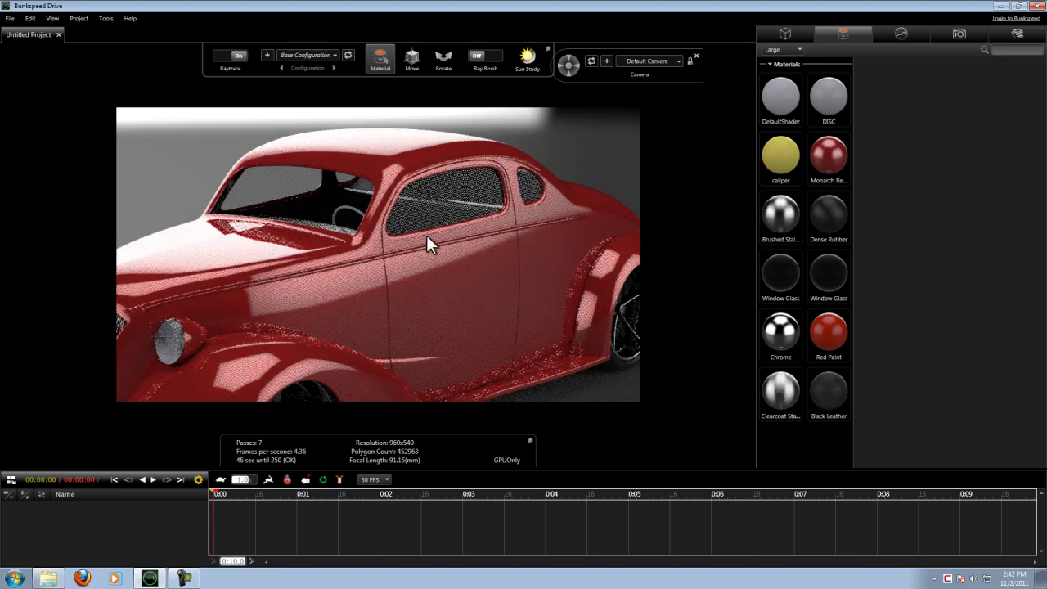
left_click_drag(415, 252, 322, 199)
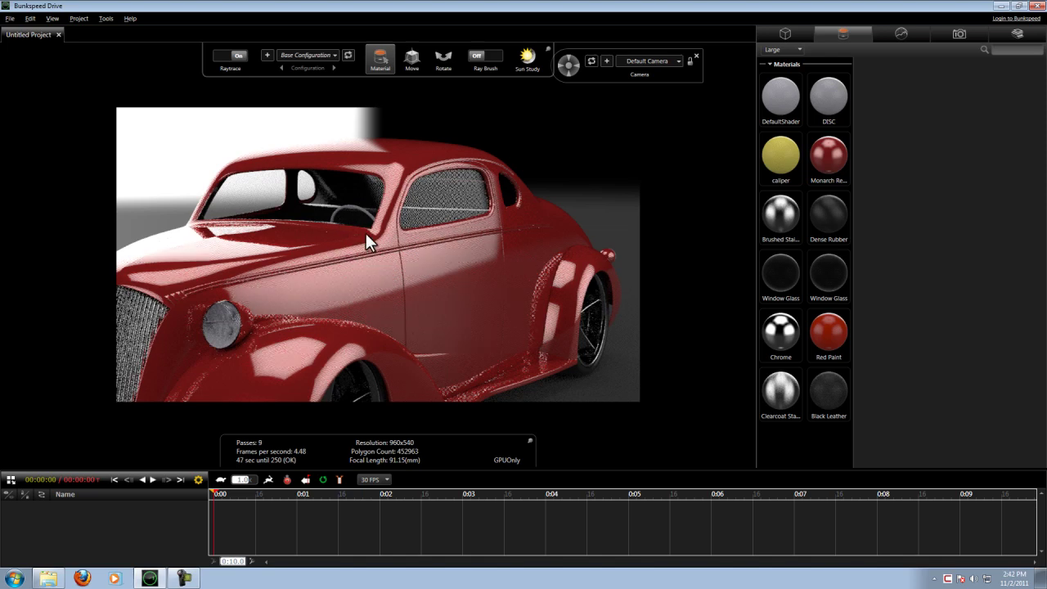
left_click_drag(358, 303, 463, 264)
Tint the Window Glass material dark grey (Hue 0, Saturation 4, Value 34)
left_click(542, 163)
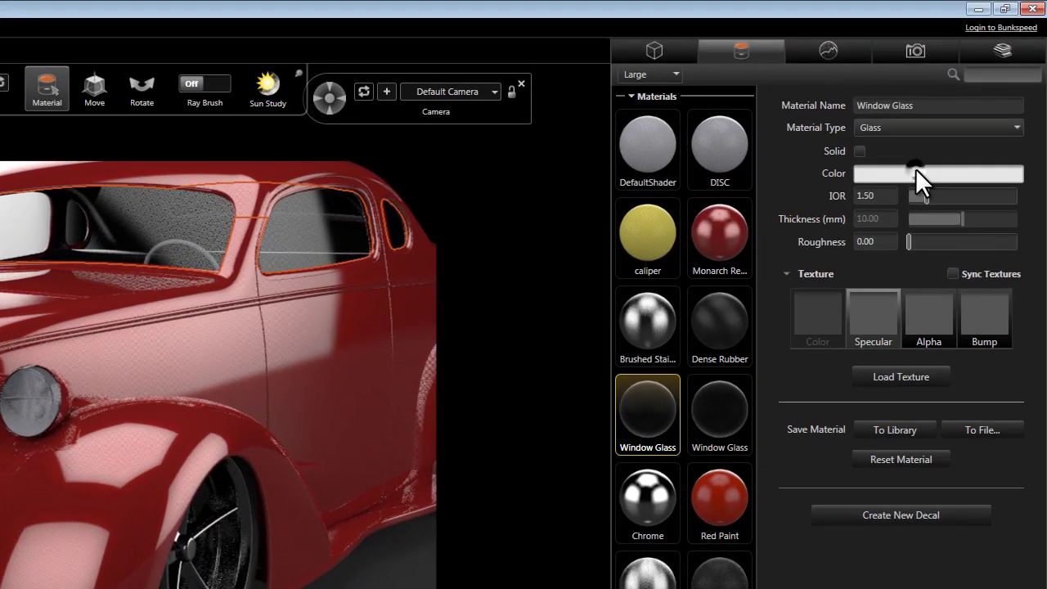
left_click(915, 172)
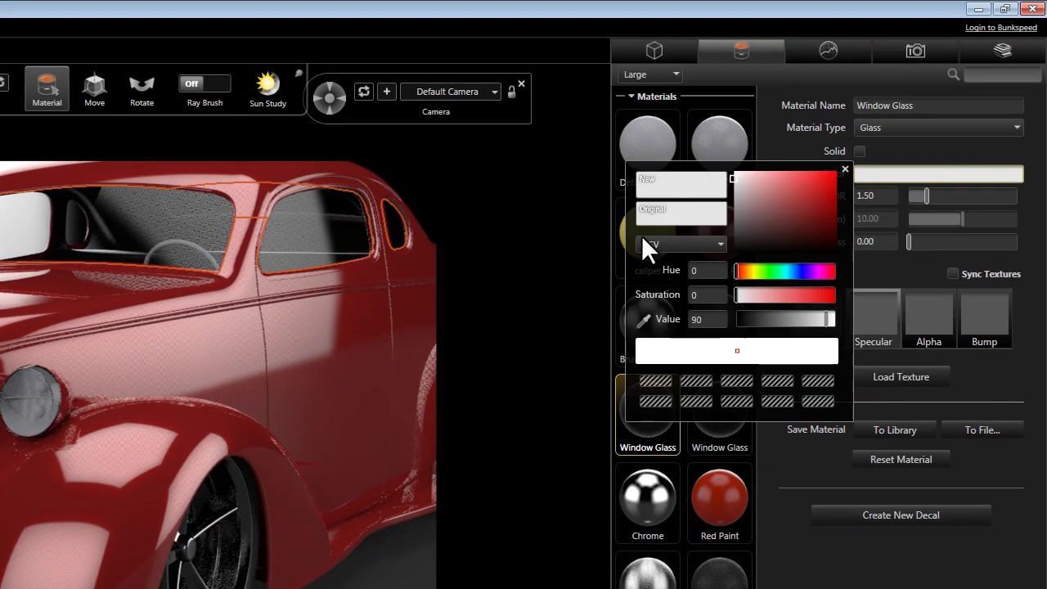
left_click_drag(741, 184, 737, 224)
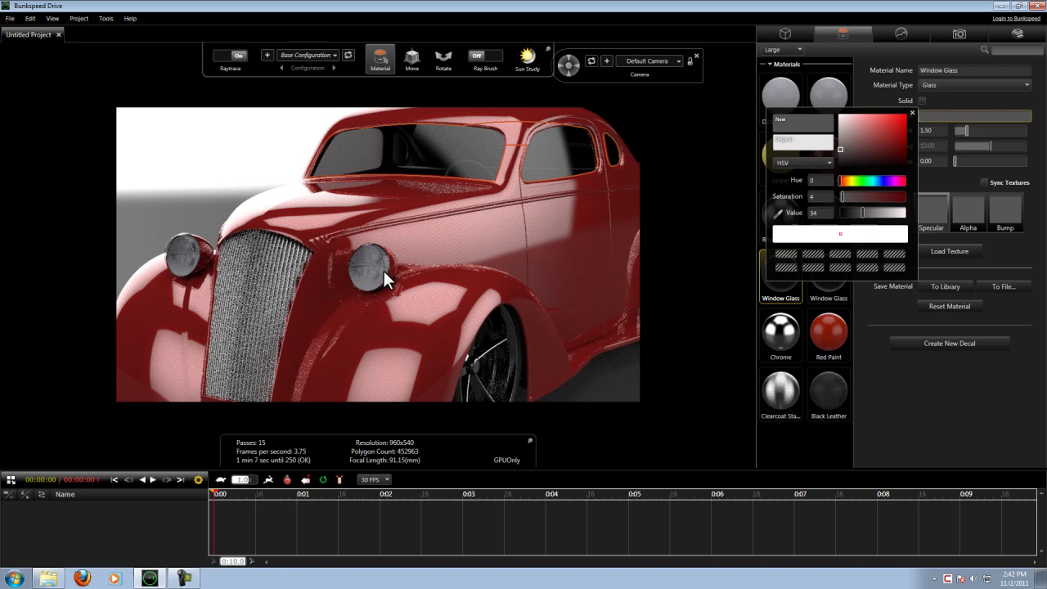
left_click(912, 111)
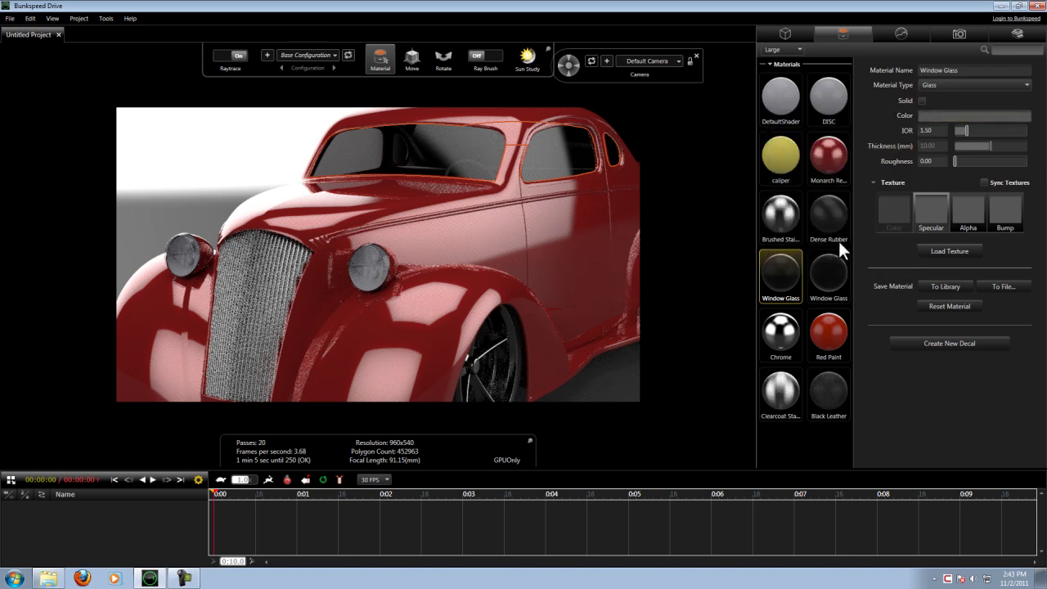
left_click(827, 273)
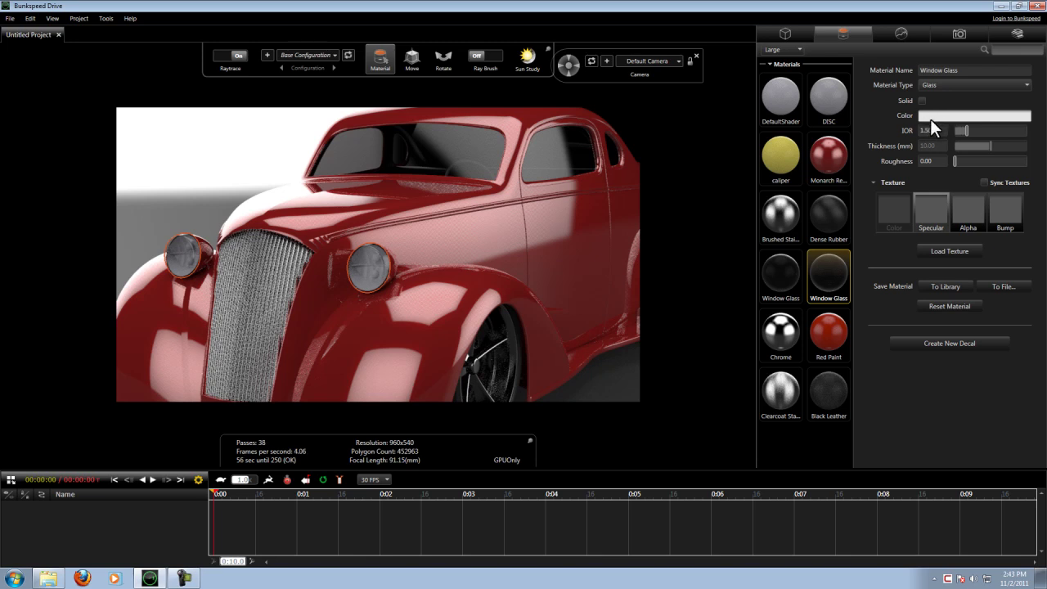
Copy the grille's Chrome to a headlight, then apply the wheels' Brushed Stainless Steel to the headlights
left_click(366, 262)
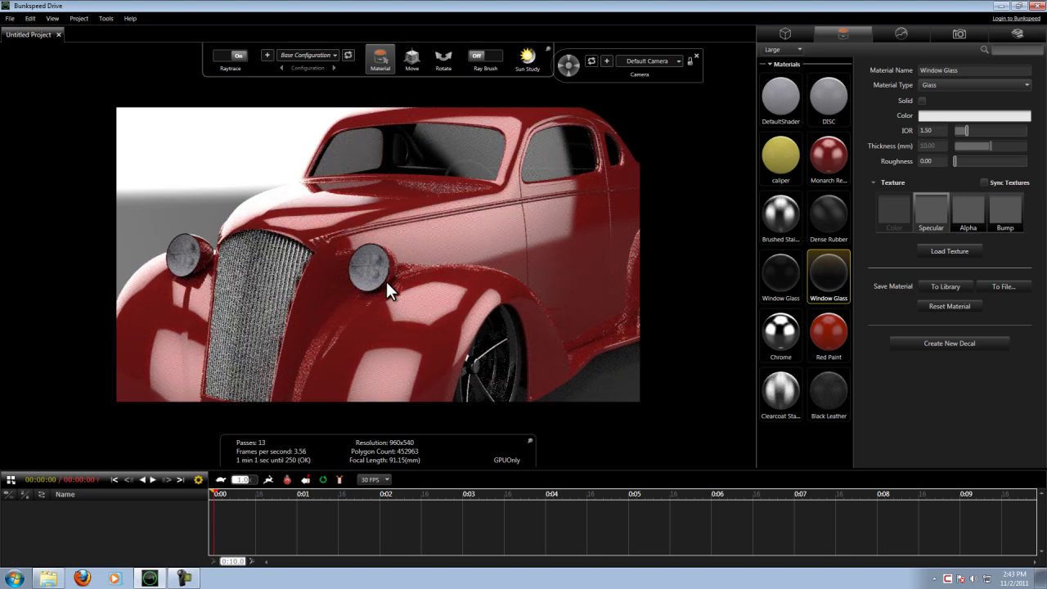
left_click(262, 275, "shift")
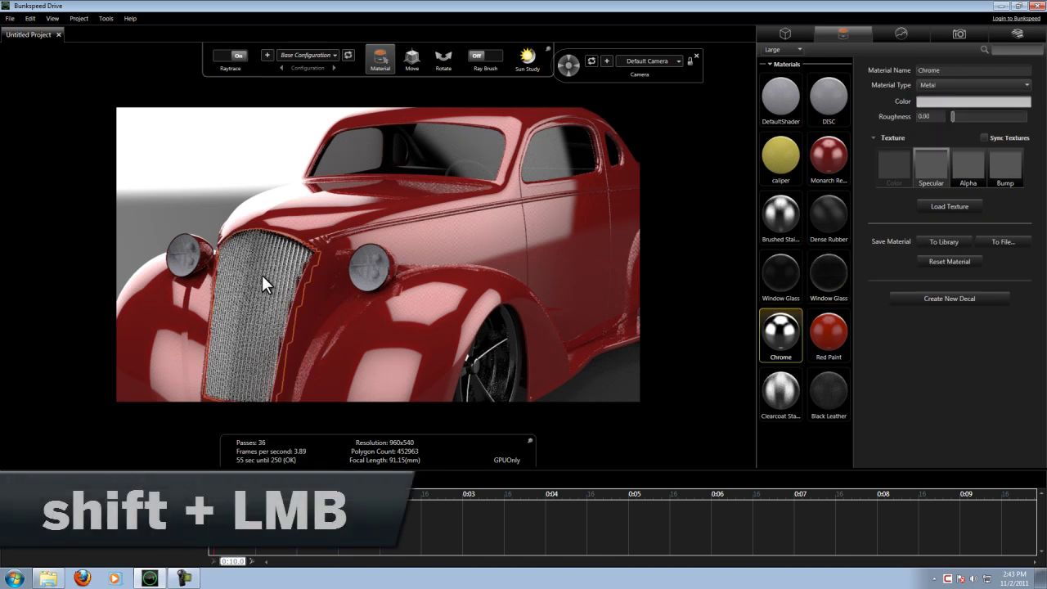
right_click(363, 257, "shift")
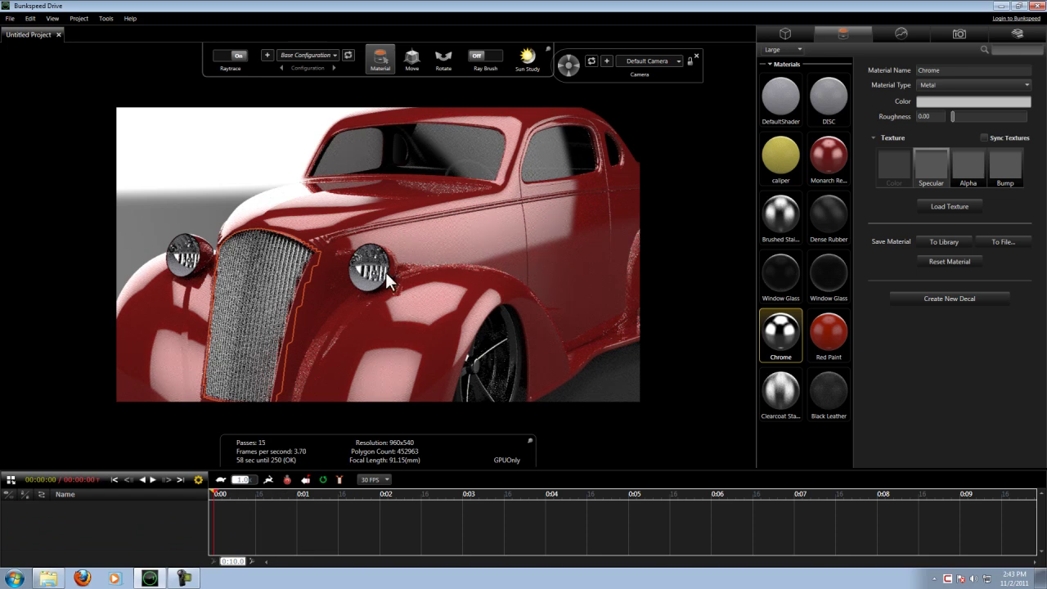
left_click(501, 357)
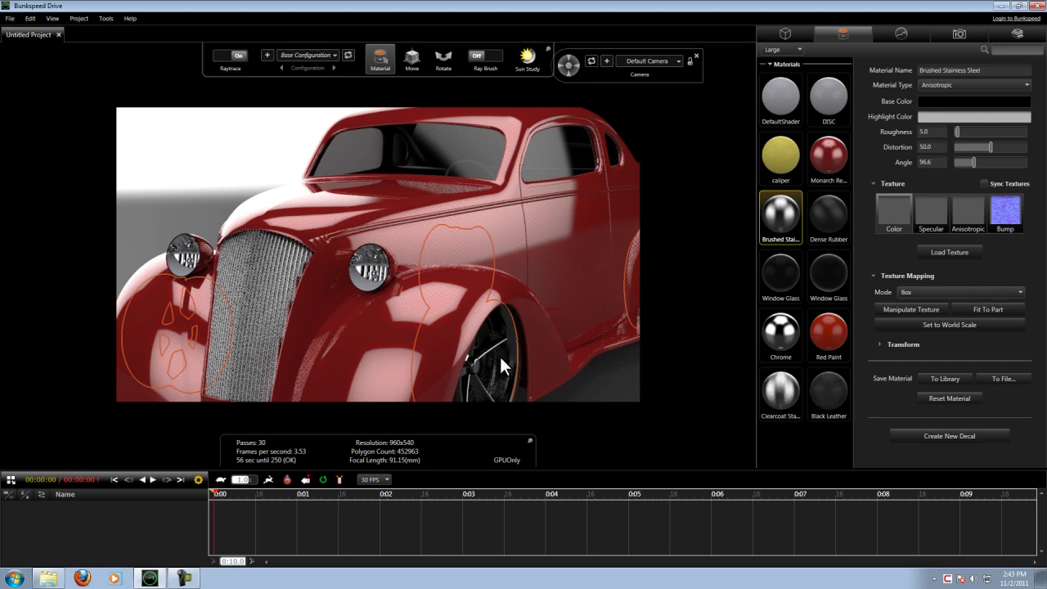
left_click(360, 280)
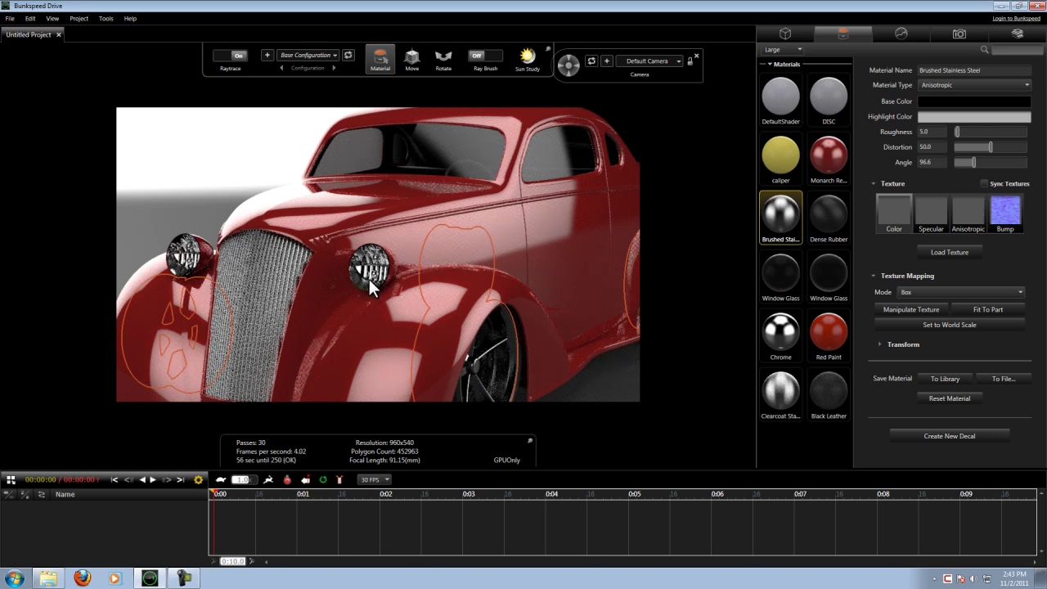
Show all hidden parts again and orbit around to the back of the car
right_click(220, 175)
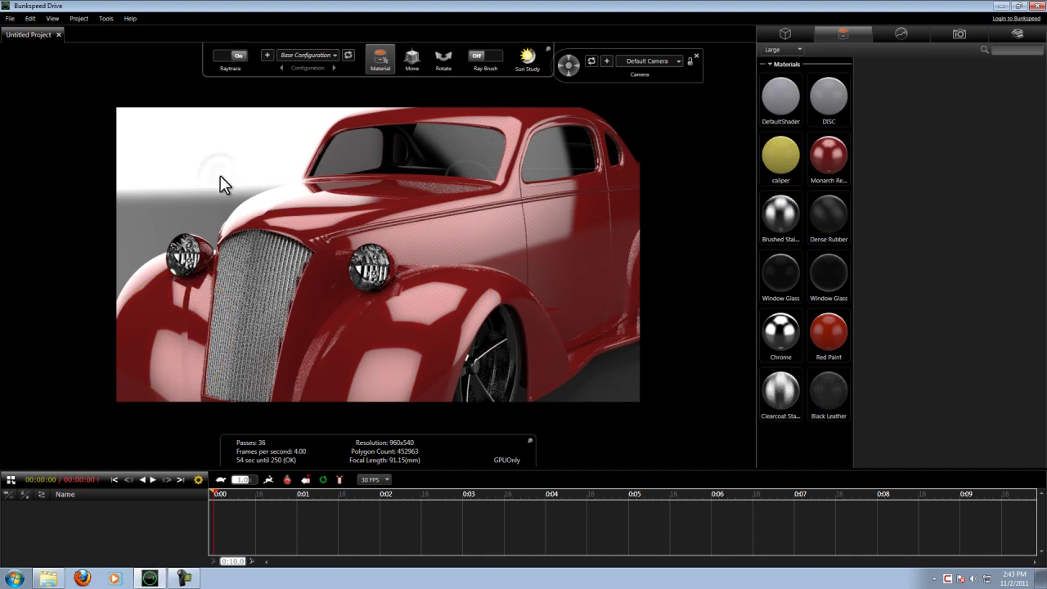
left_click(155, 182)
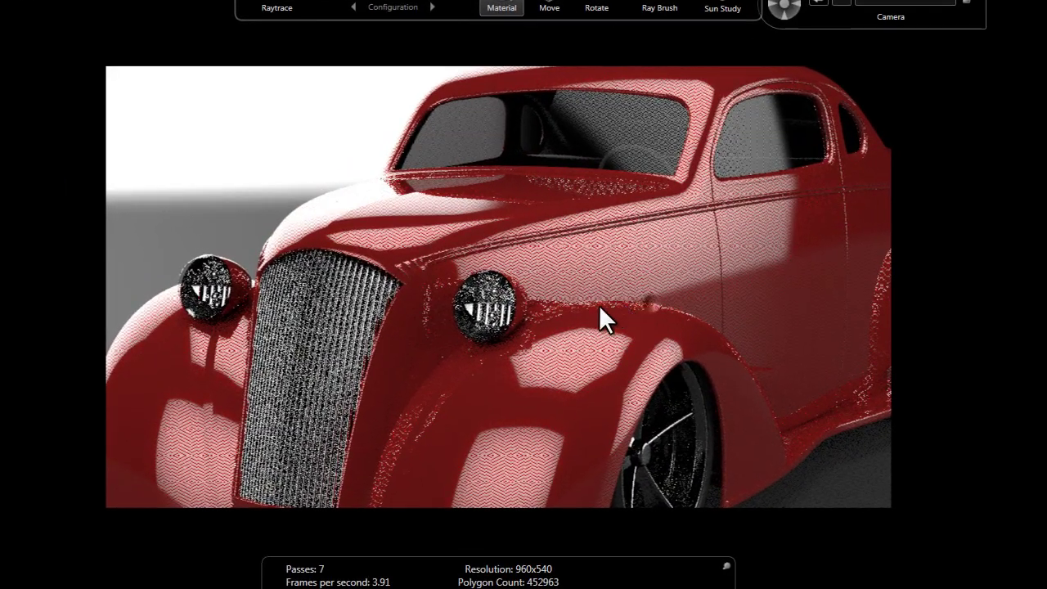
scroll(576, 304, "down", 5)
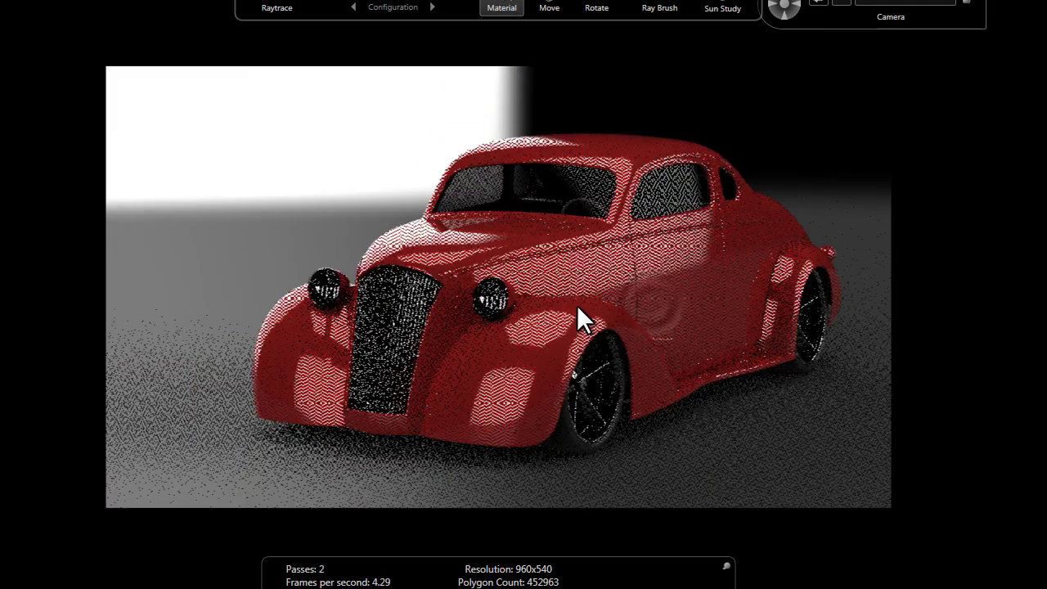
left_click_drag(514, 310, 322, 313)
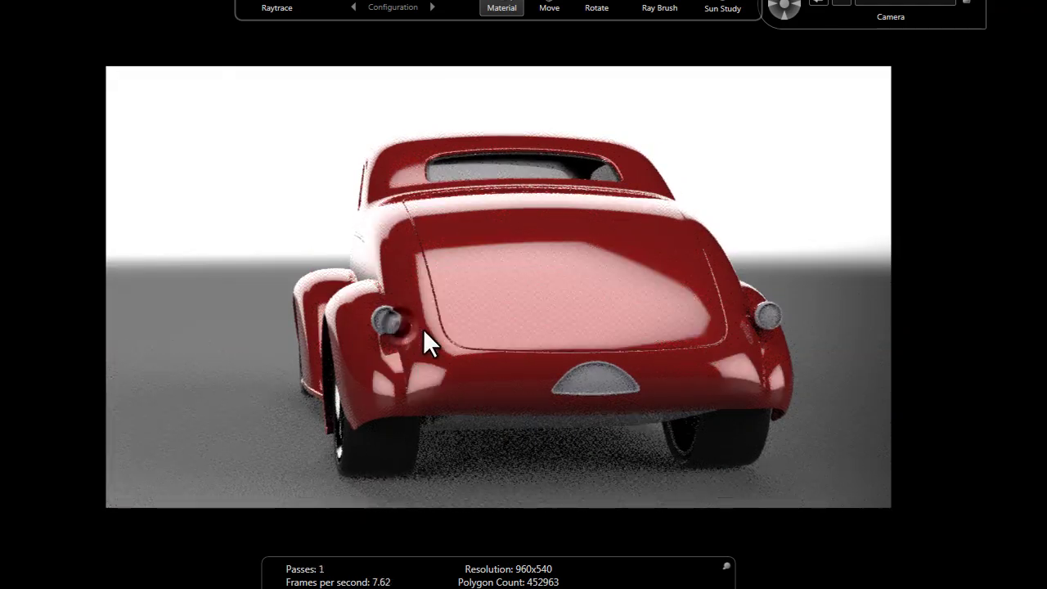
scroll(425, 335, "up", 3)
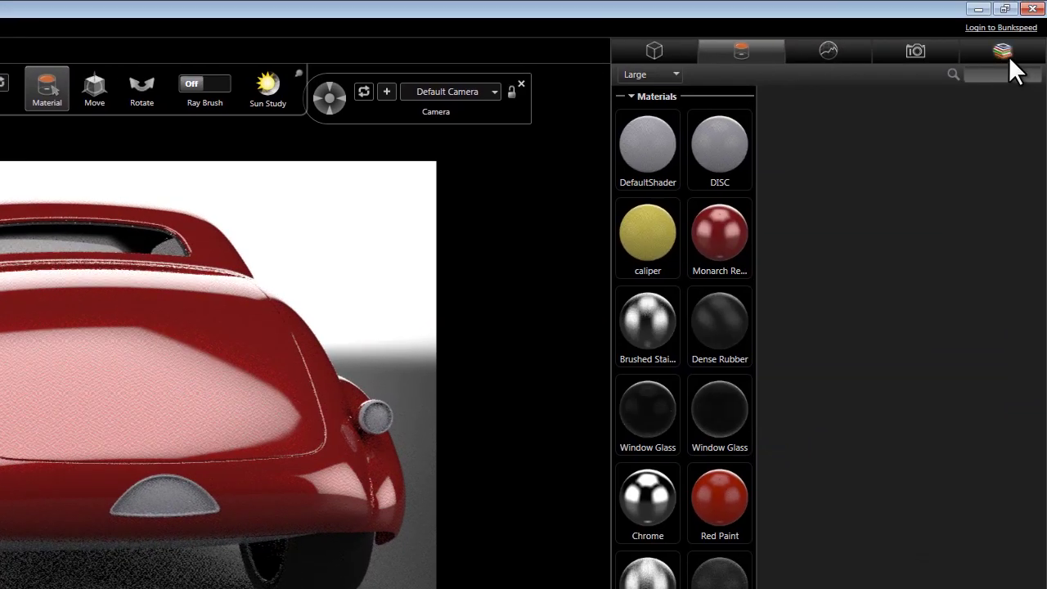
Drag Red Glass from the library's Glass materials onto the tail lights
left_click(1005, 54)
left_click(867, 78)
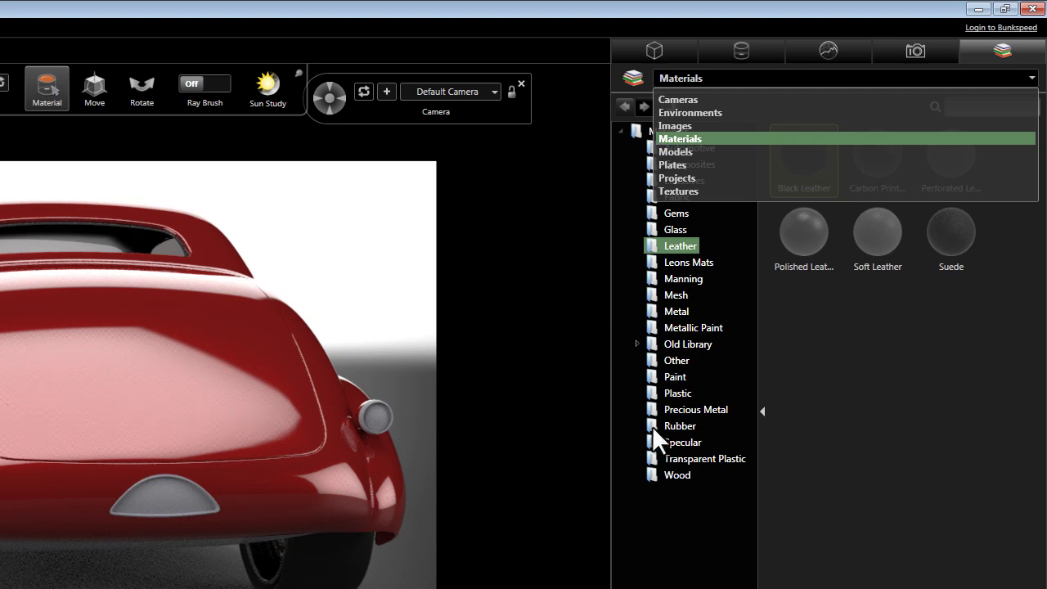
left_click(677, 229)
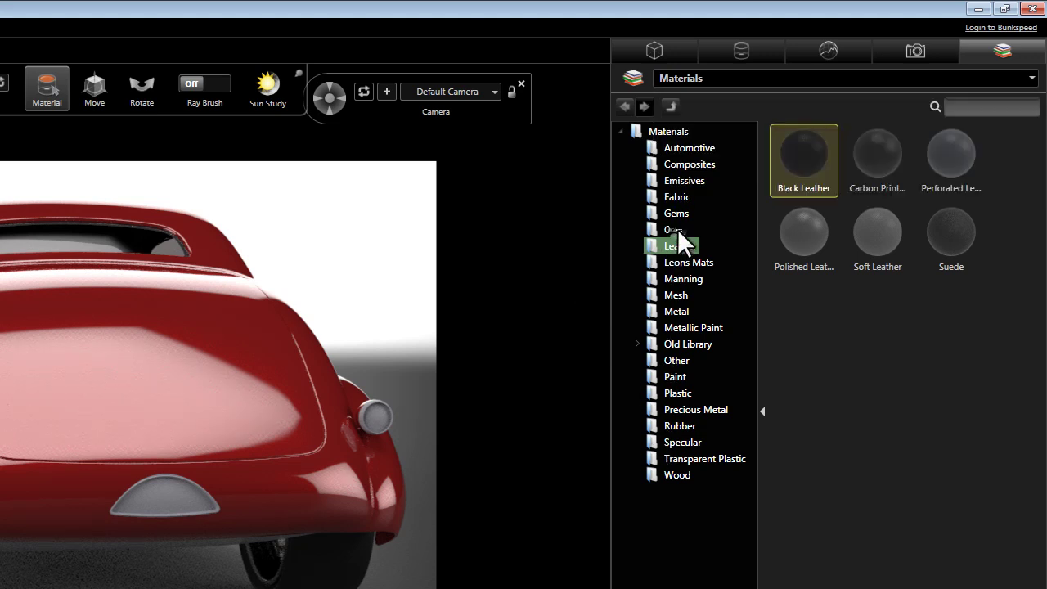
left_click(674, 226)
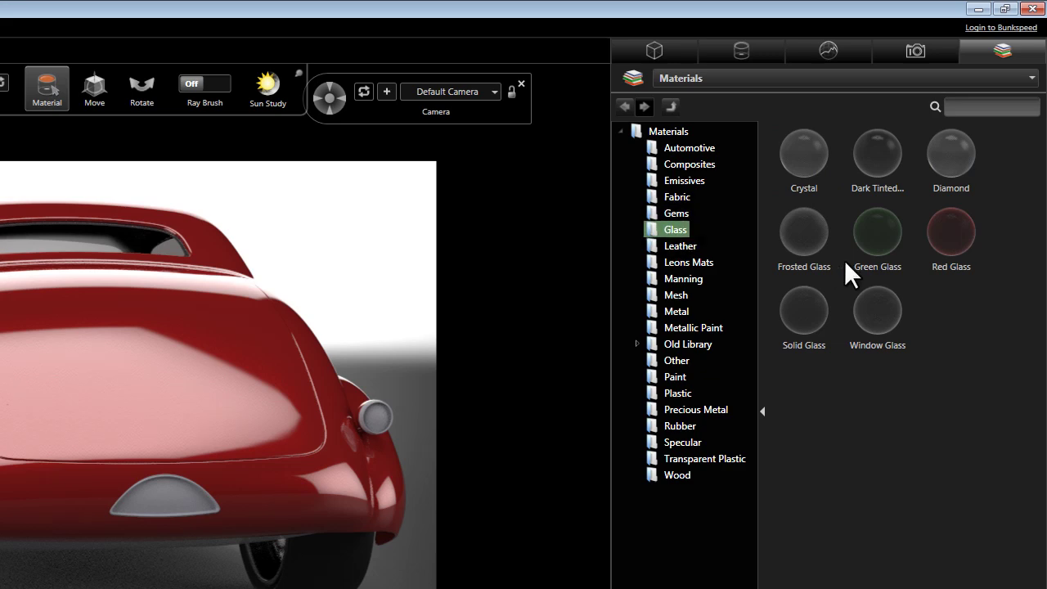
left_click_drag(956, 229, 374, 413)
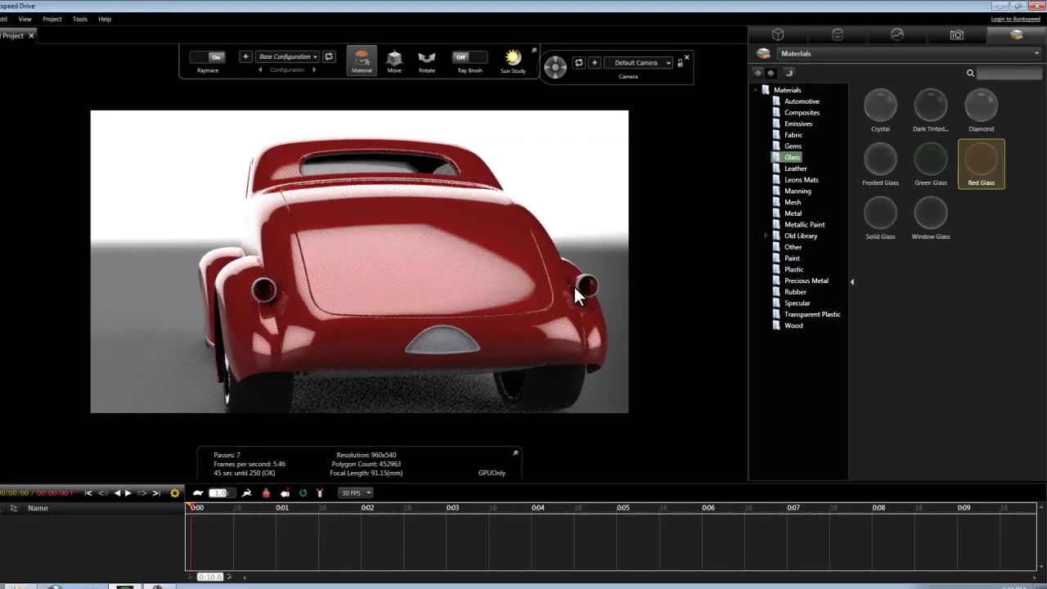
left_click_drag(446, 314, 485, 319)
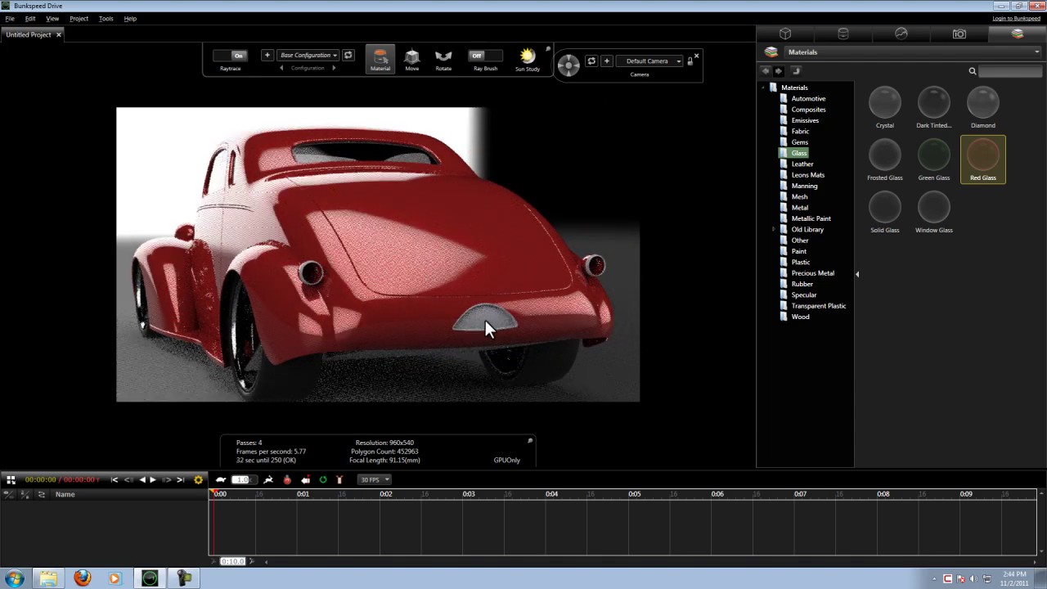
Apply the scene's Chrome material to the right taillight rim
left_click(843, 33)
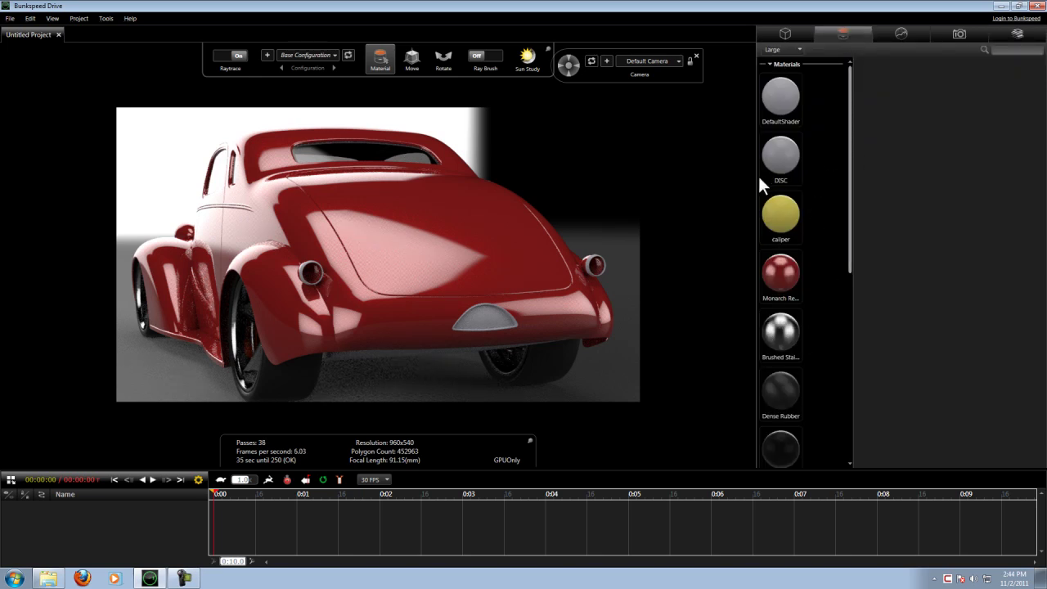
left_click_drag(754, 175, 724, 175)
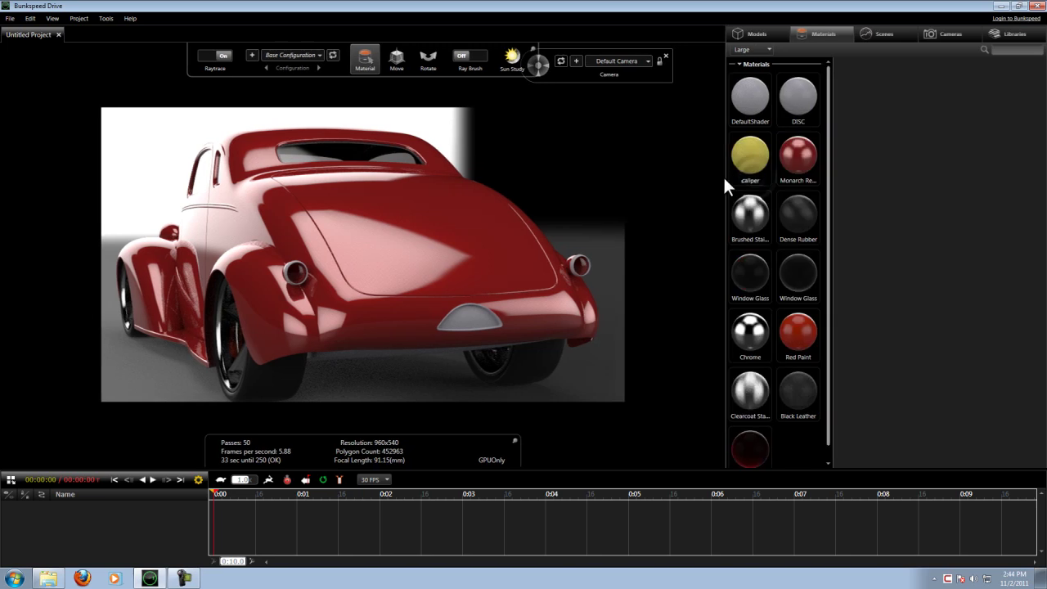
left_click_drag(753, 331, 477, 325)
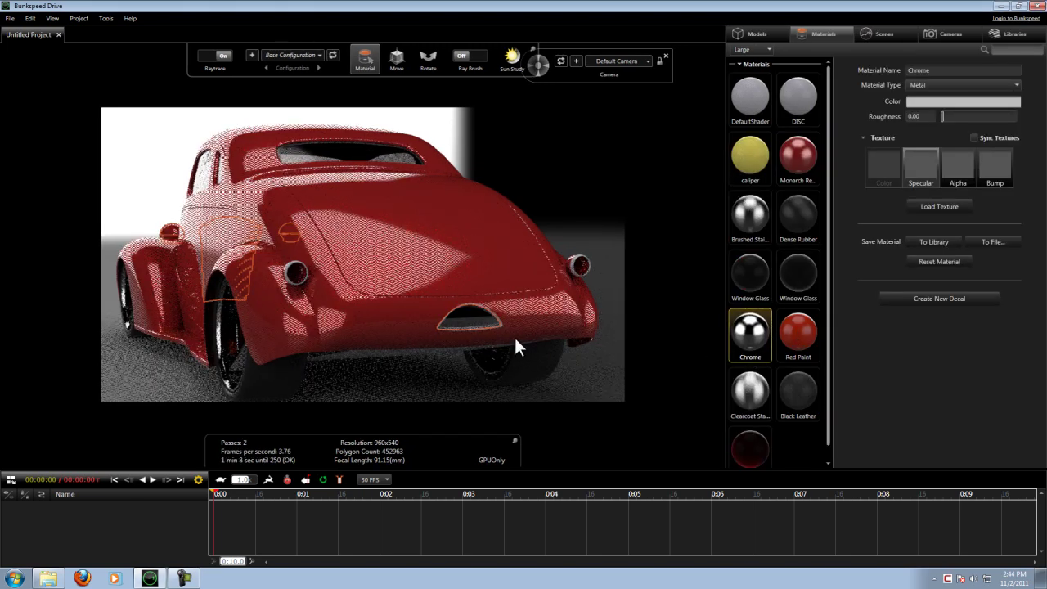
left_click_drag(740, 348, 572, 266)
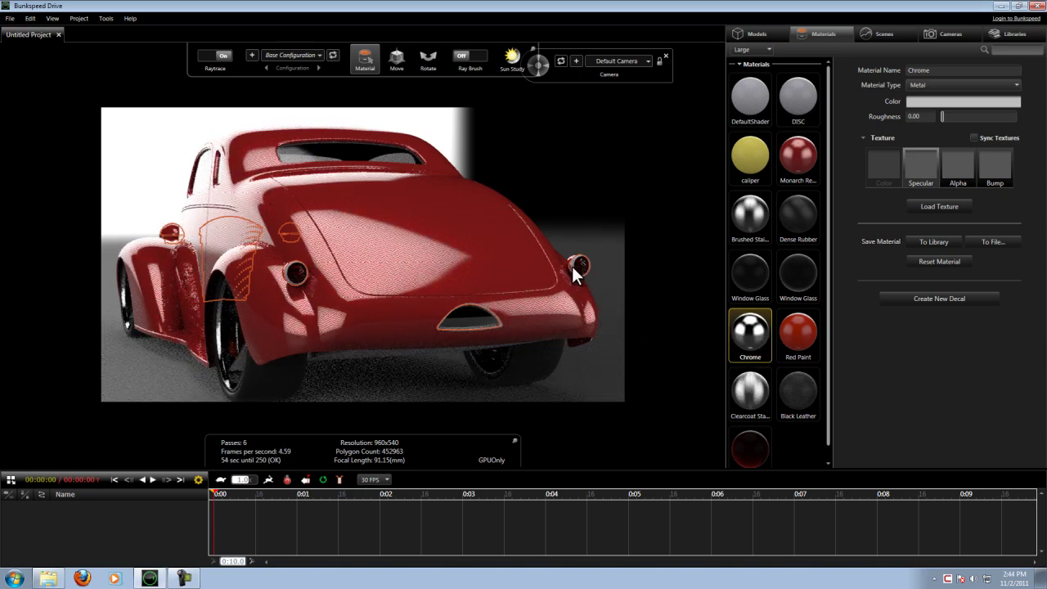
Chrome the other taillight ring up close, then bring up the Monarch Red Metallic paint settings
left_click_drag(408, 348, 442, 332)
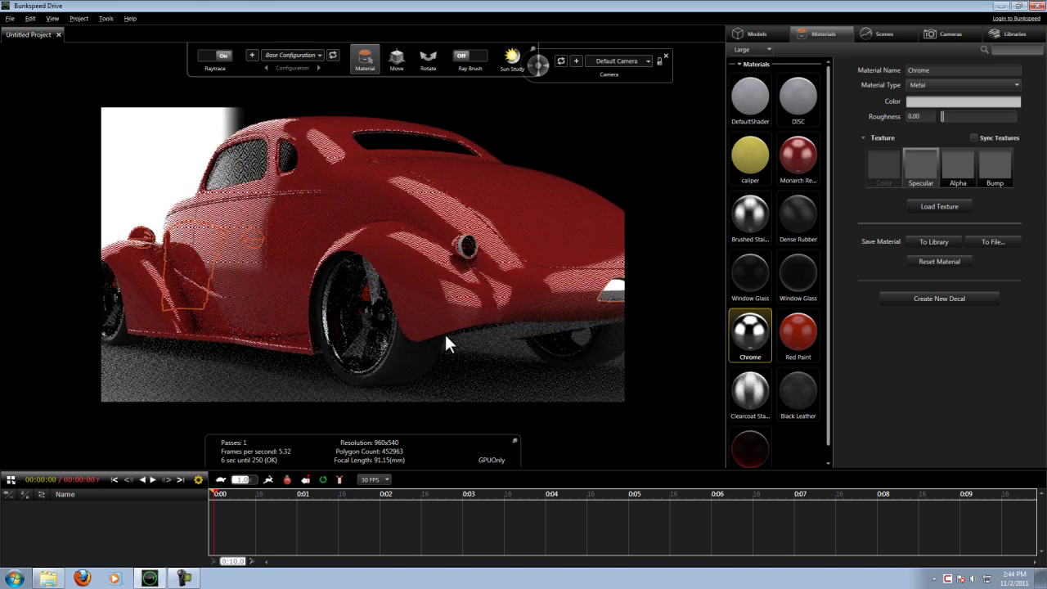
mouse_move(441, 334)
right_mouse_down()
mouse_move(509, 338)
mouse_move(525, 318)
mouse_move(427, 329)
right_mouse_up()
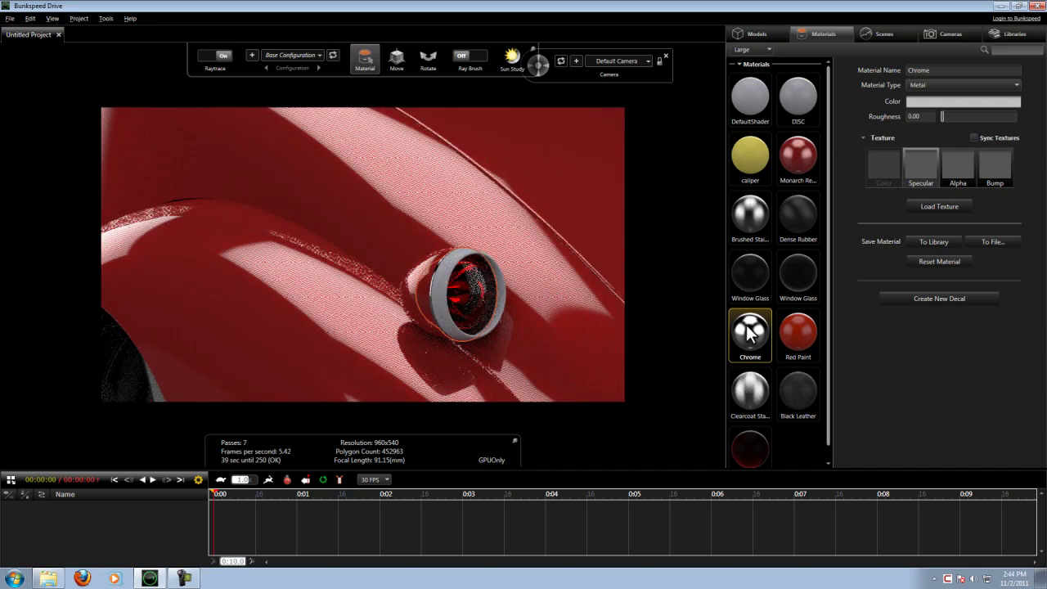
left_click_drag(748, 336, 439, 283)
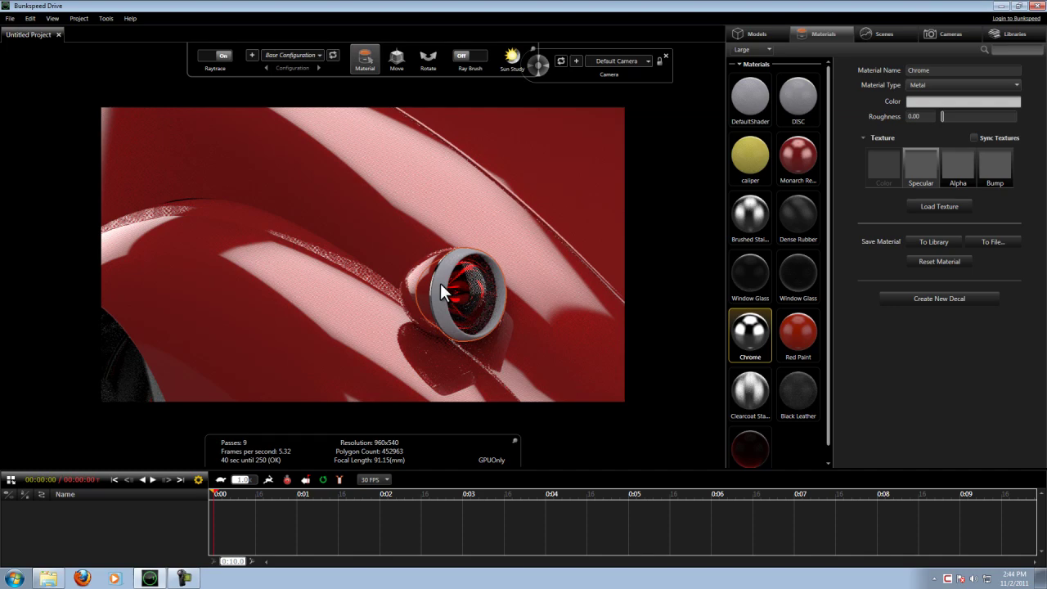
scroll(514, 332, "down", 3)
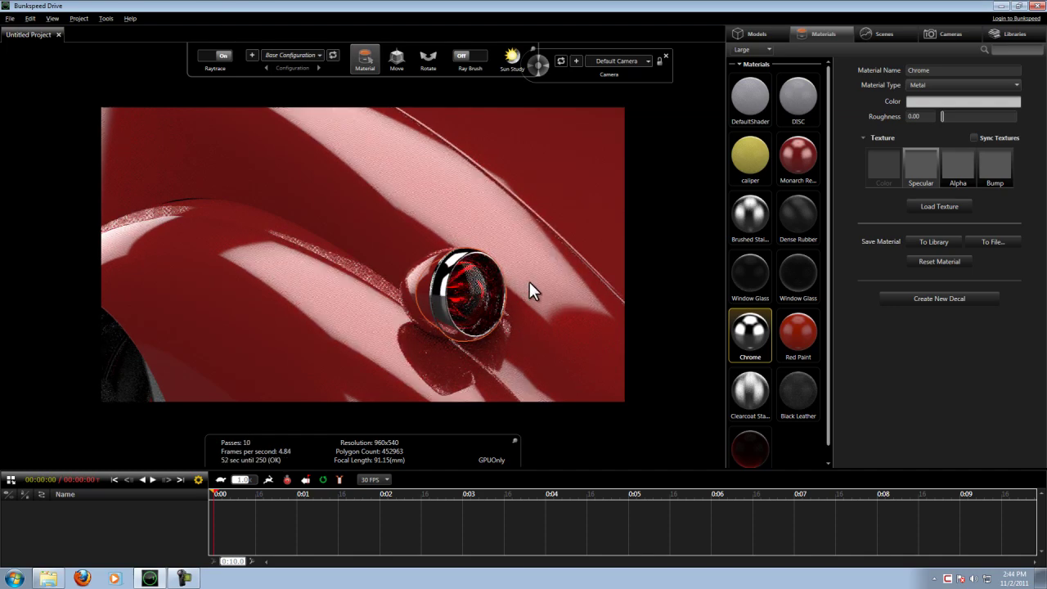
scroll(458, 292, "down", 4)
scroll(393, 295, "down", 3)
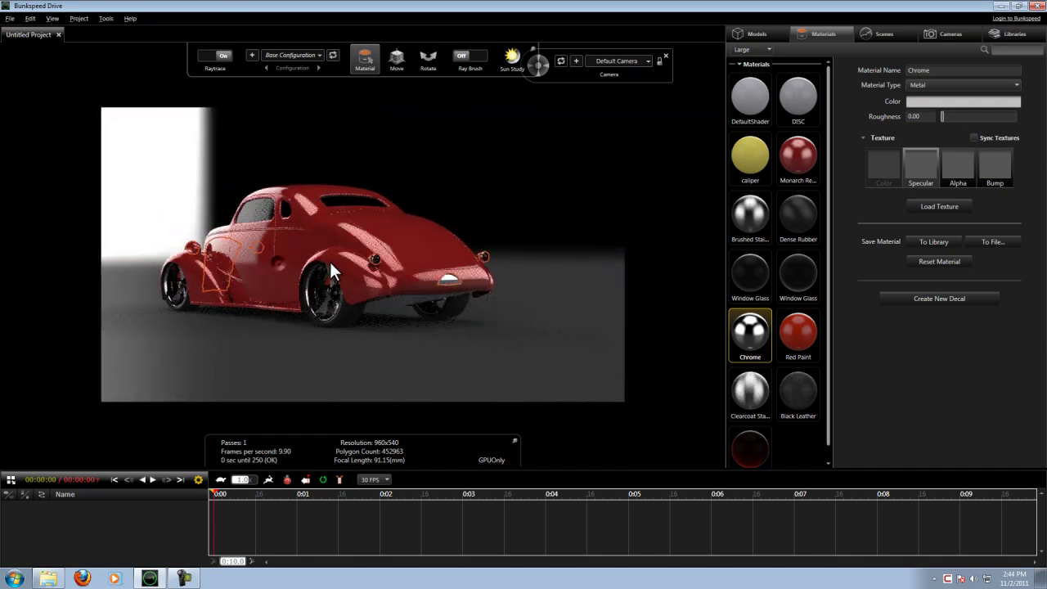
left_click_drag(384, 297, 479, 270)
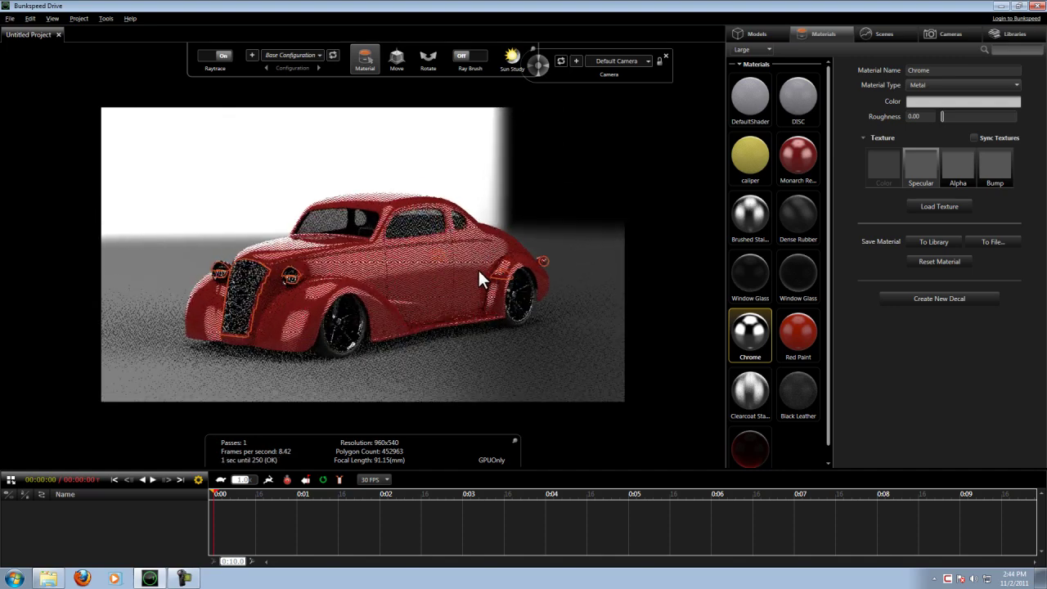
left_click(801, 163)
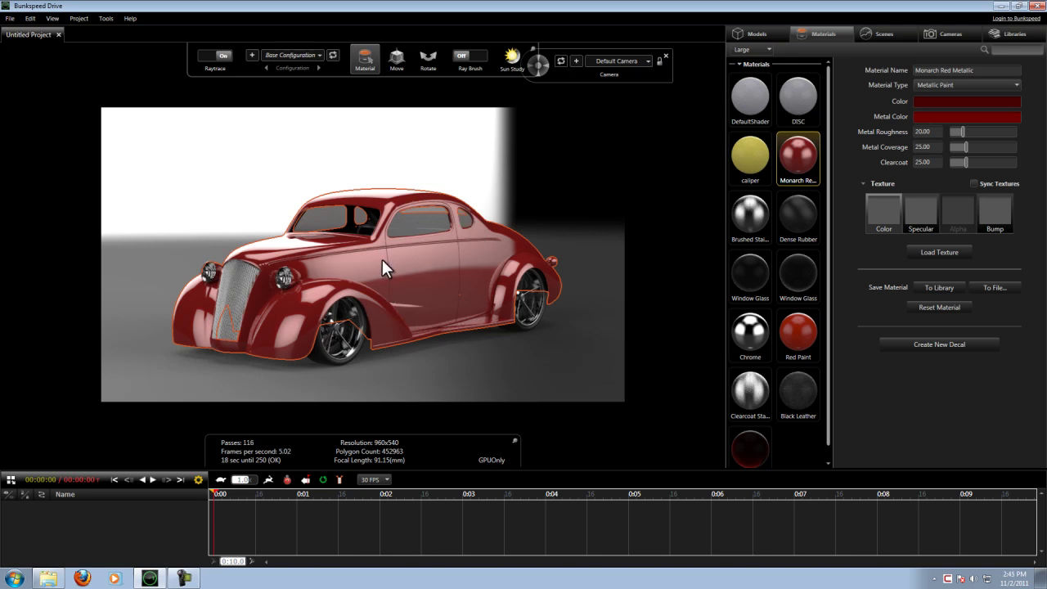
Orbit the camera round to the coupe's front three-quarter and zoom in closer
left_click_drag(354, 310, 623, 310)
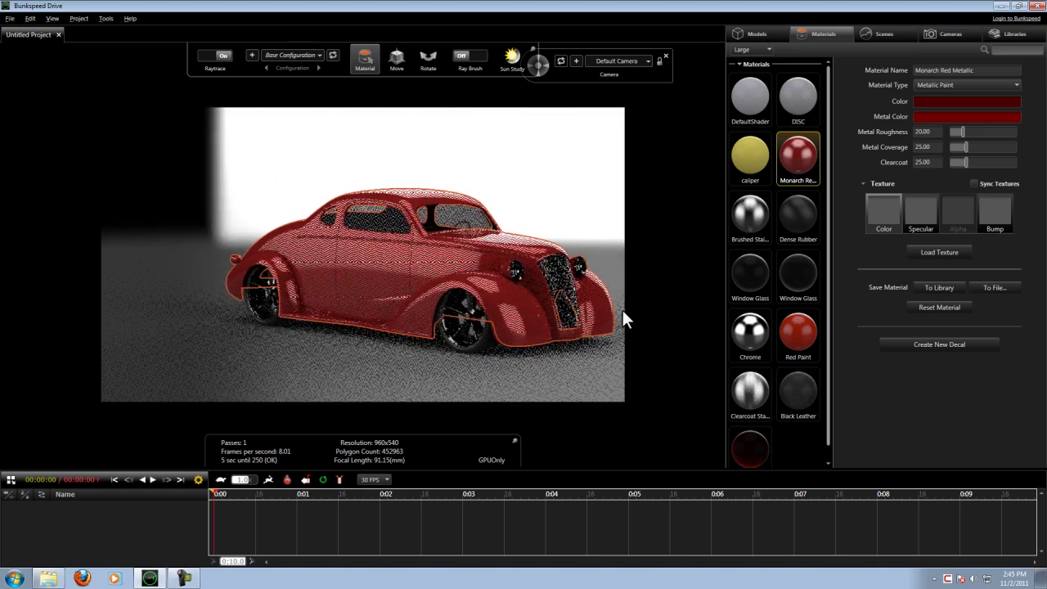
scroll(491, 270, "up", 3)
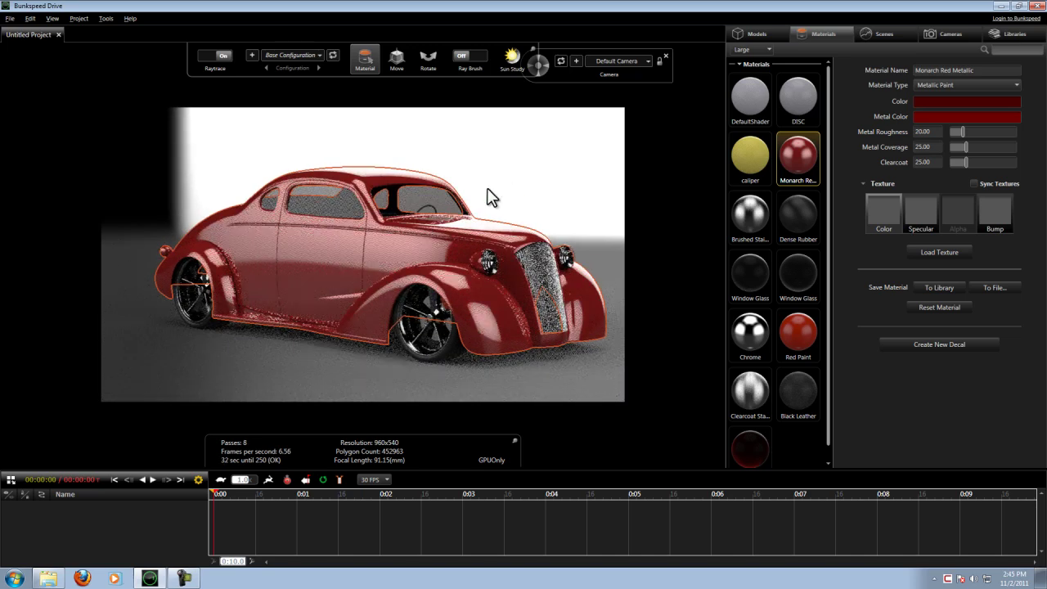
Hide the environment image and set the background colour to light pink
left_click(882, 31)
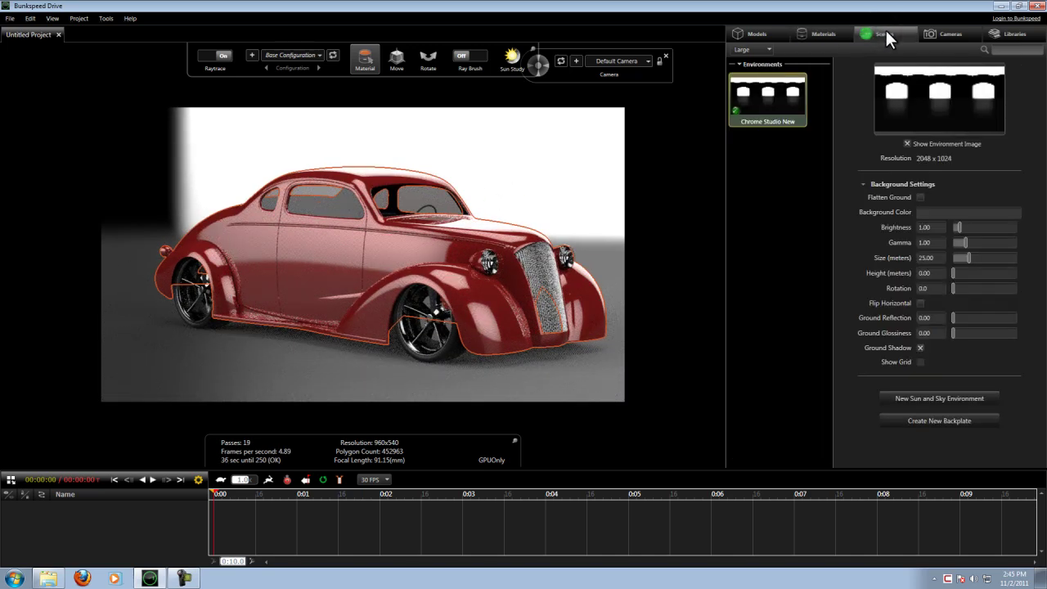
left_click(906, 143)
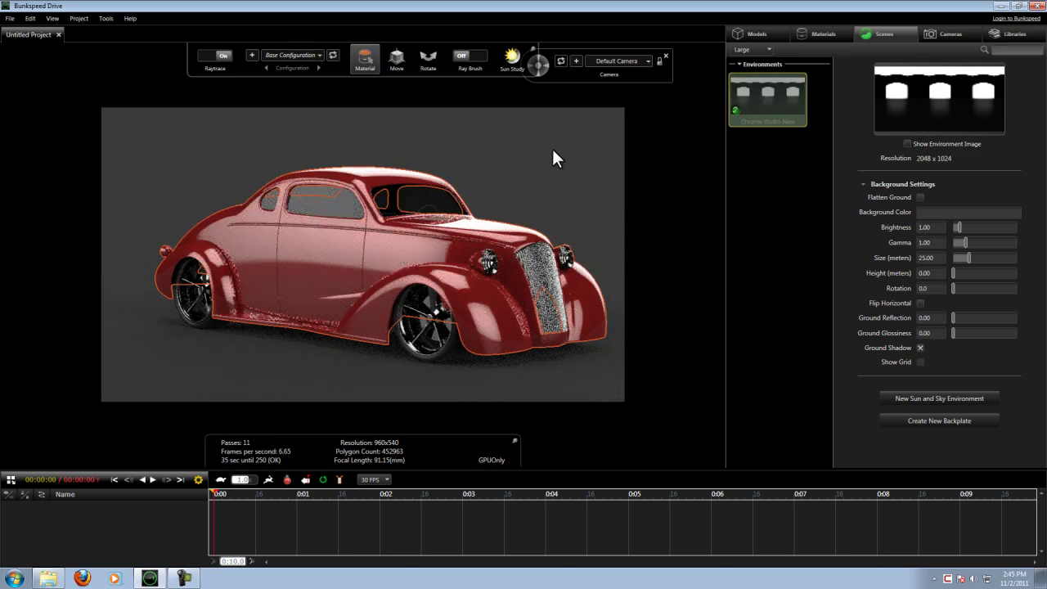
left_click(936, 212)
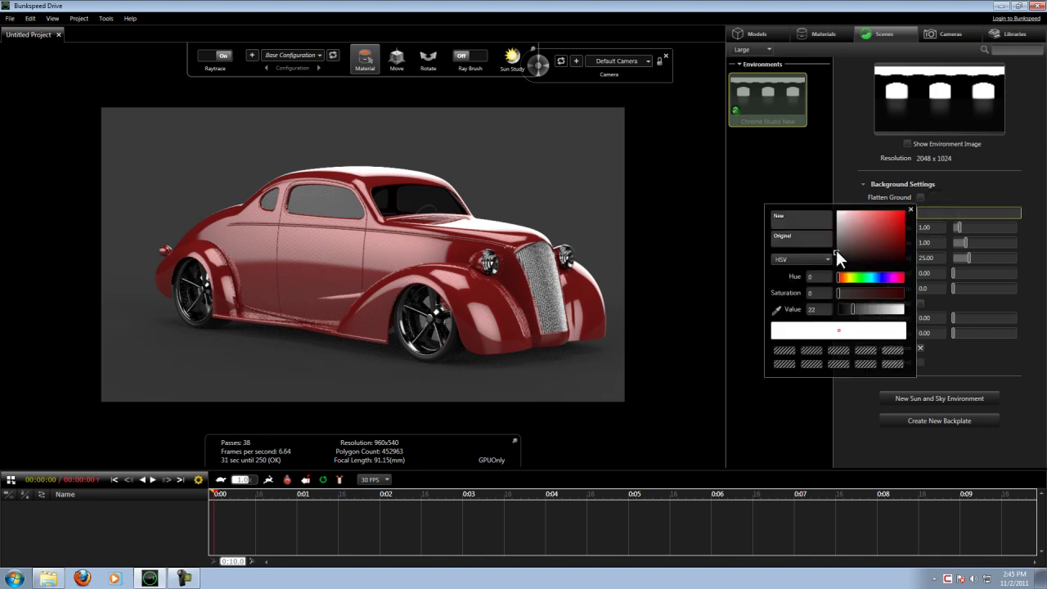
left_click_drag(835, 249, 863, 219)
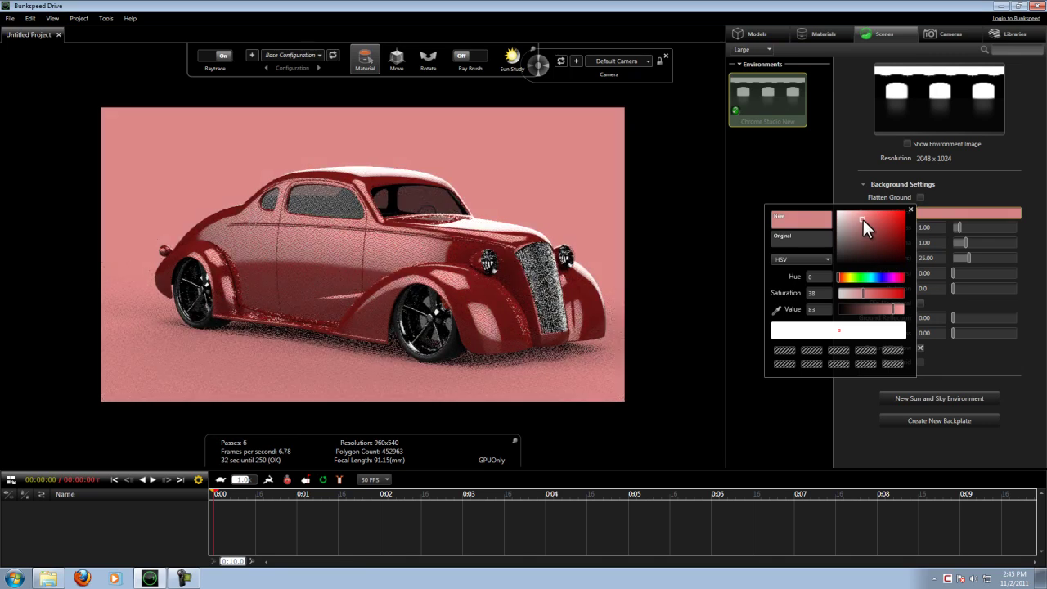
left_click(910, 209)
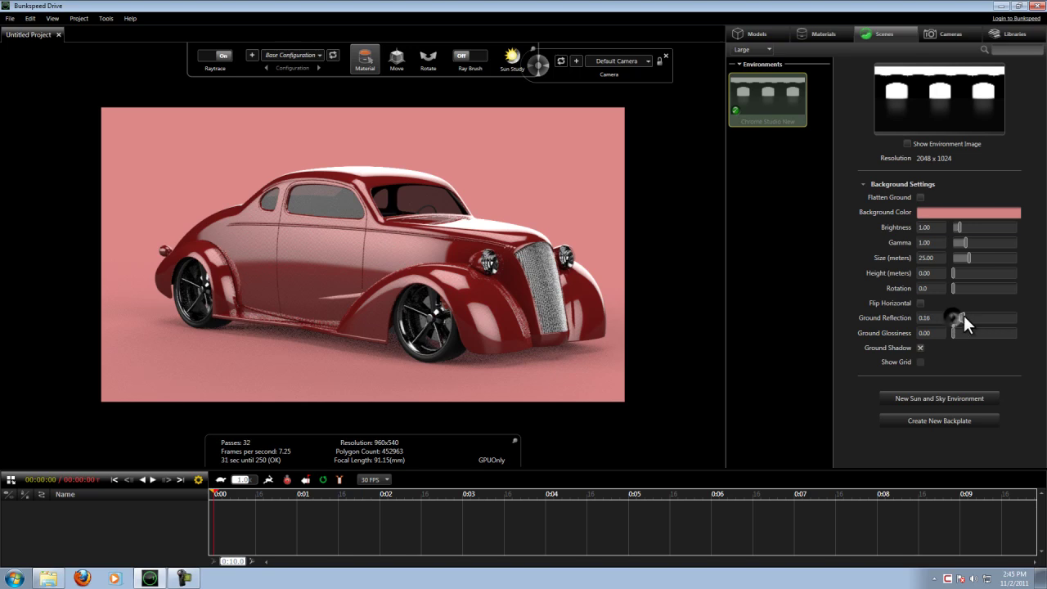
Set Ground Reflection to 0.22 and Ground Glossiness to 0.16
left_click_drag(963, 315, 966, 315)
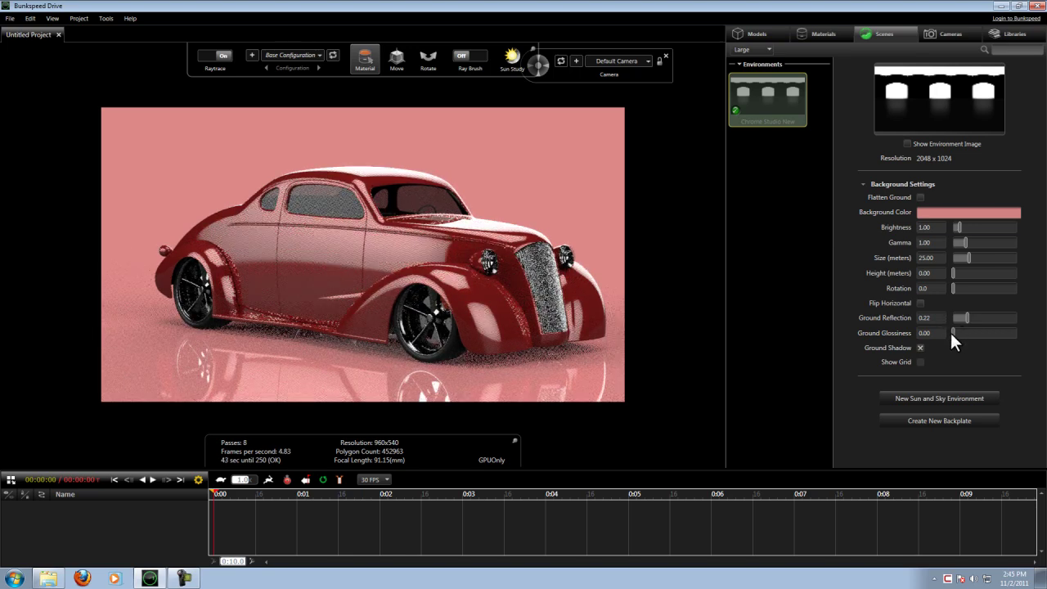
left_click_drag(954, 332, 972, 332)
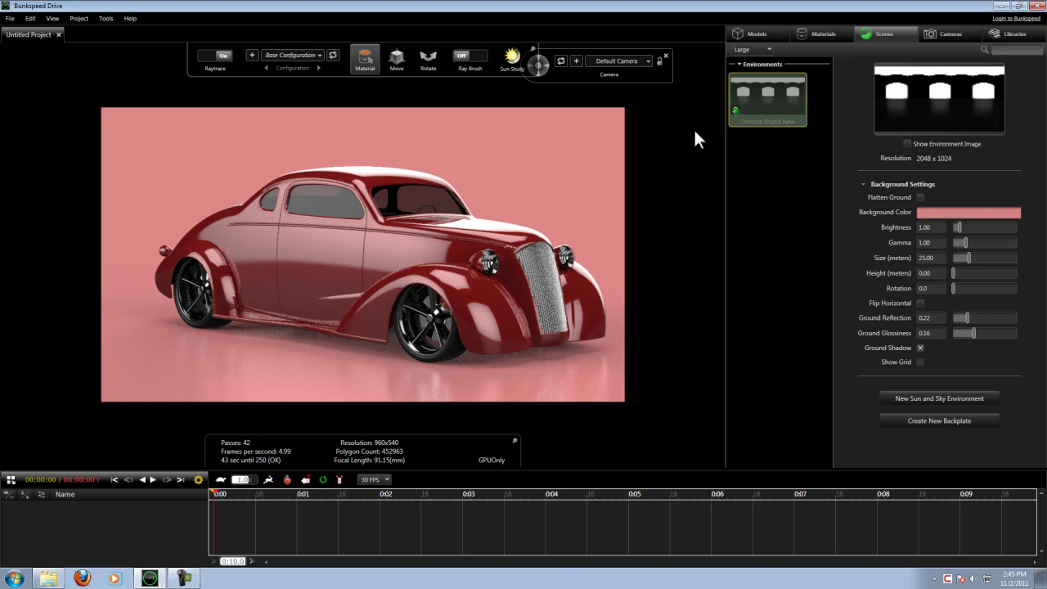
left_click(1007, 33)
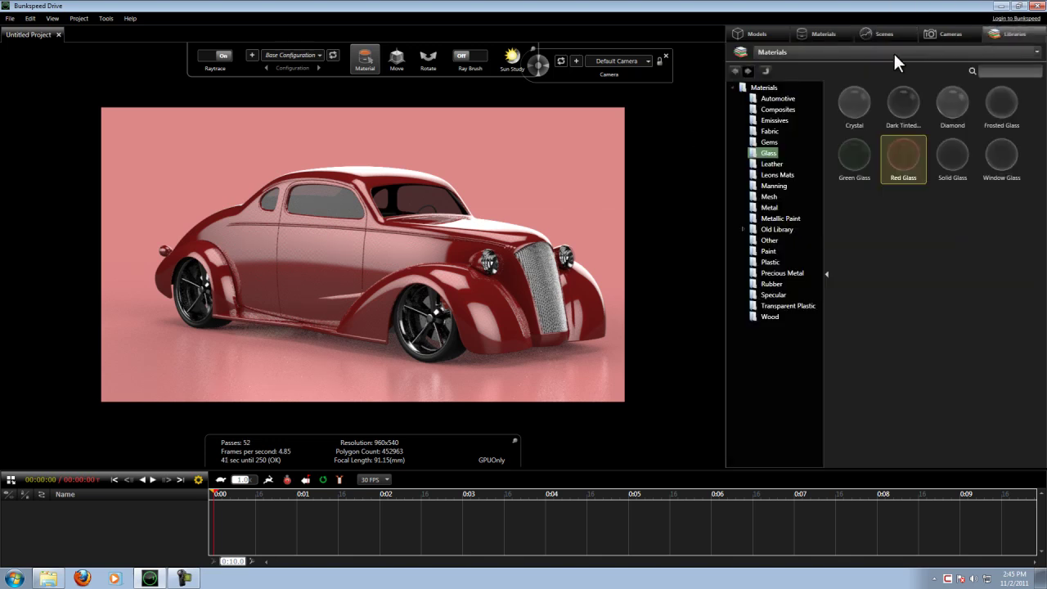
Place the Studio Spot Floor plate behind the car and orbit toward a side view
left_click(893, 52)
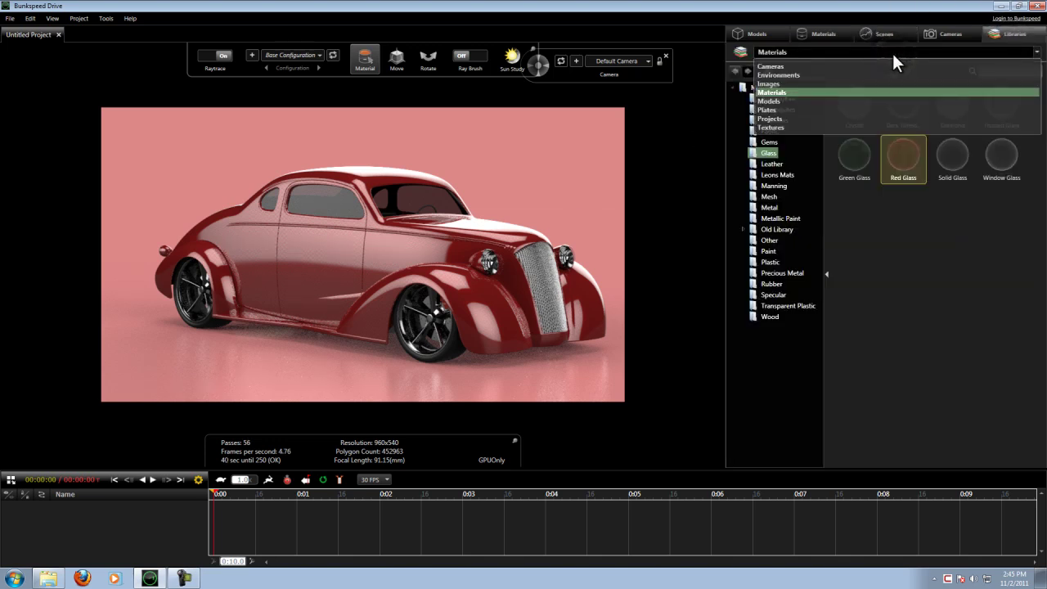
left_click(771, 107)
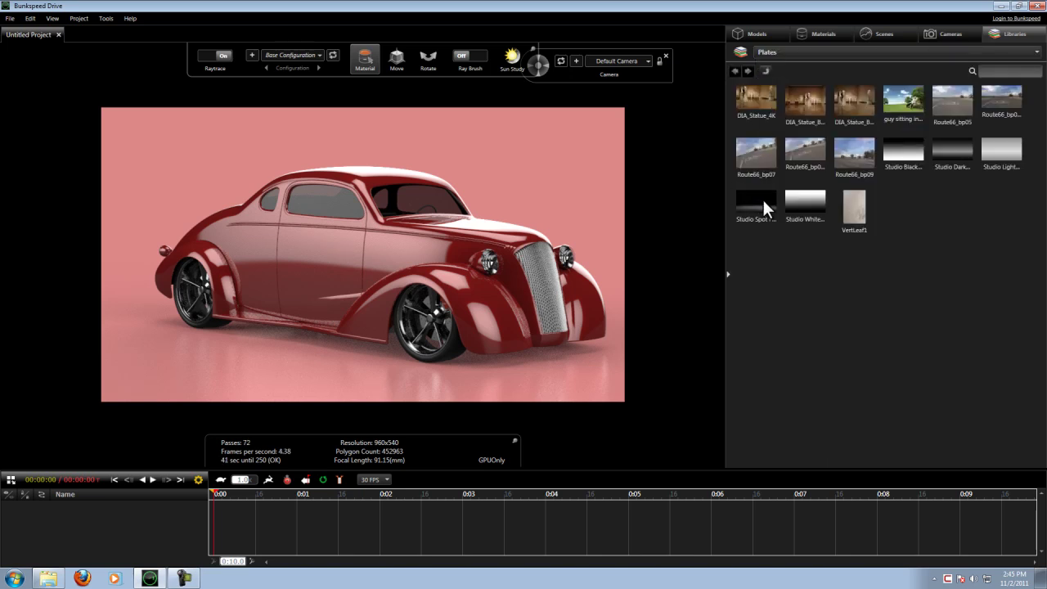
left_click_drag(763, 200, 577, 180)
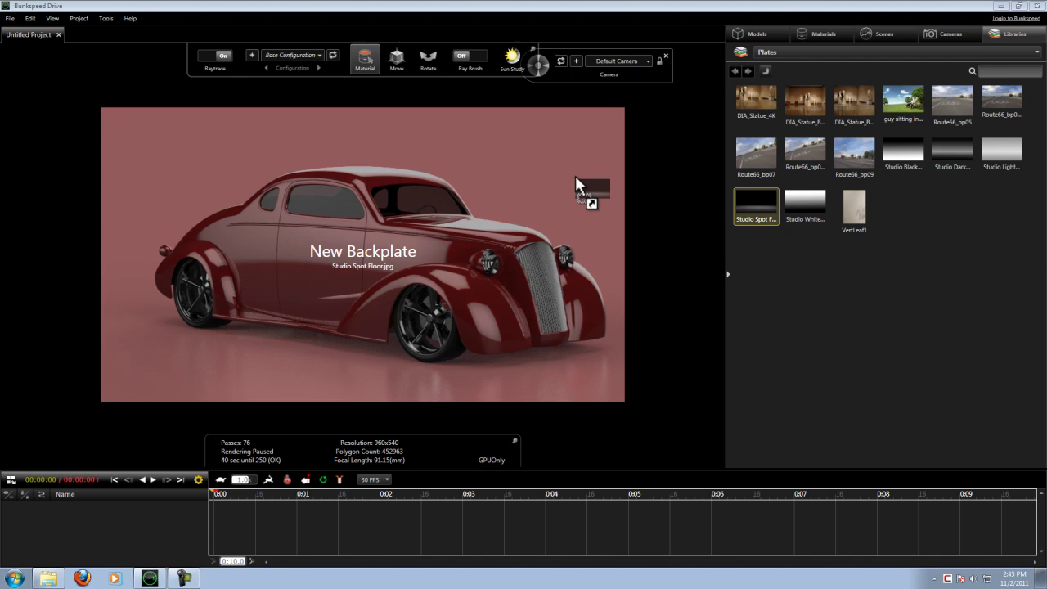
left_click_drag(574, 175, 575, 175)
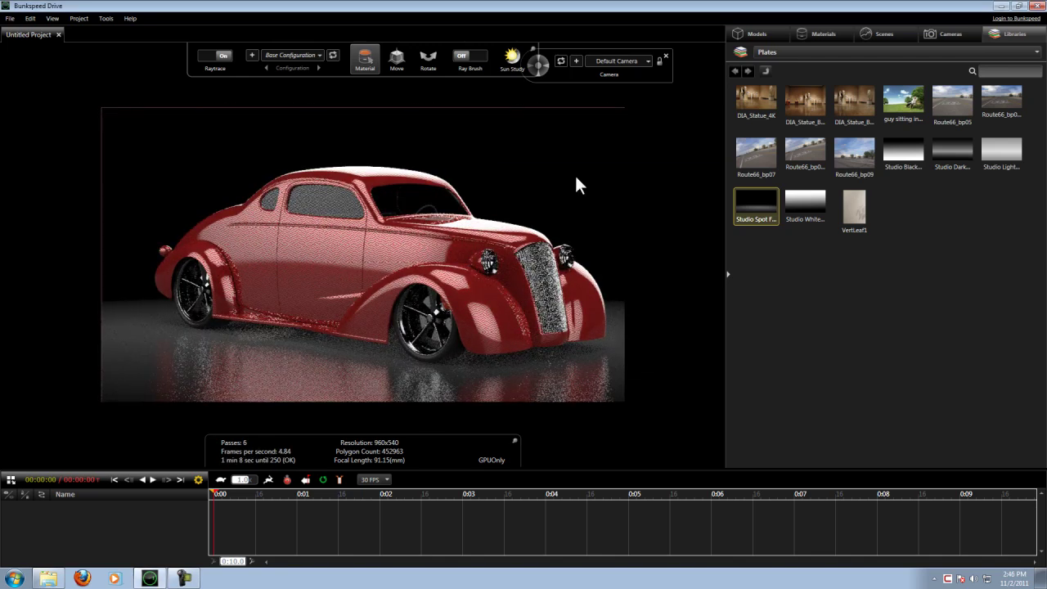
left_click_drag(427, 312, 420, 290)
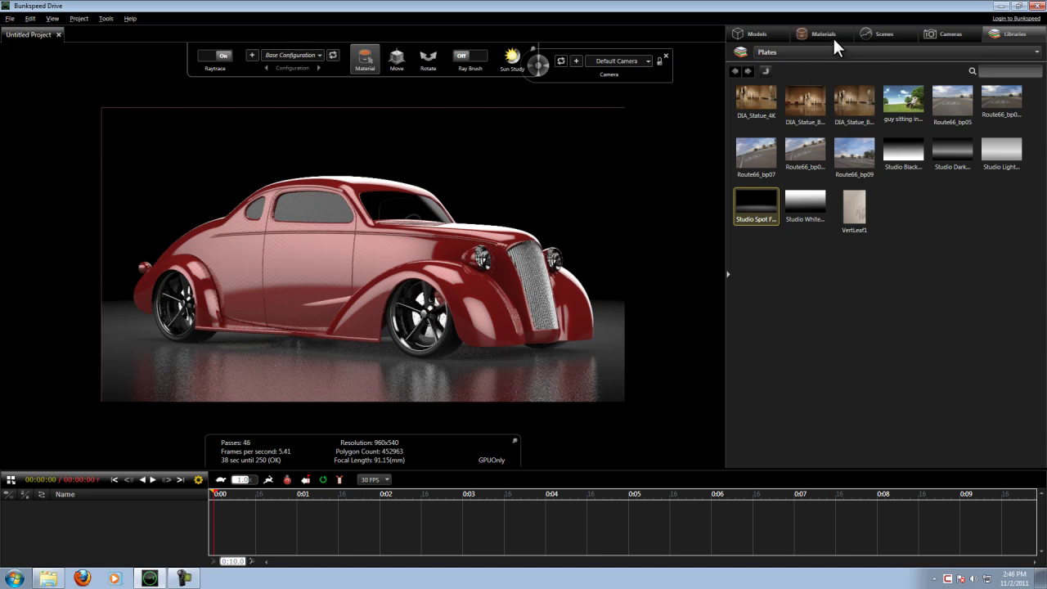
Make the Studio Spot Floor backplate invisible in the scene settings
left_click(879, 34)
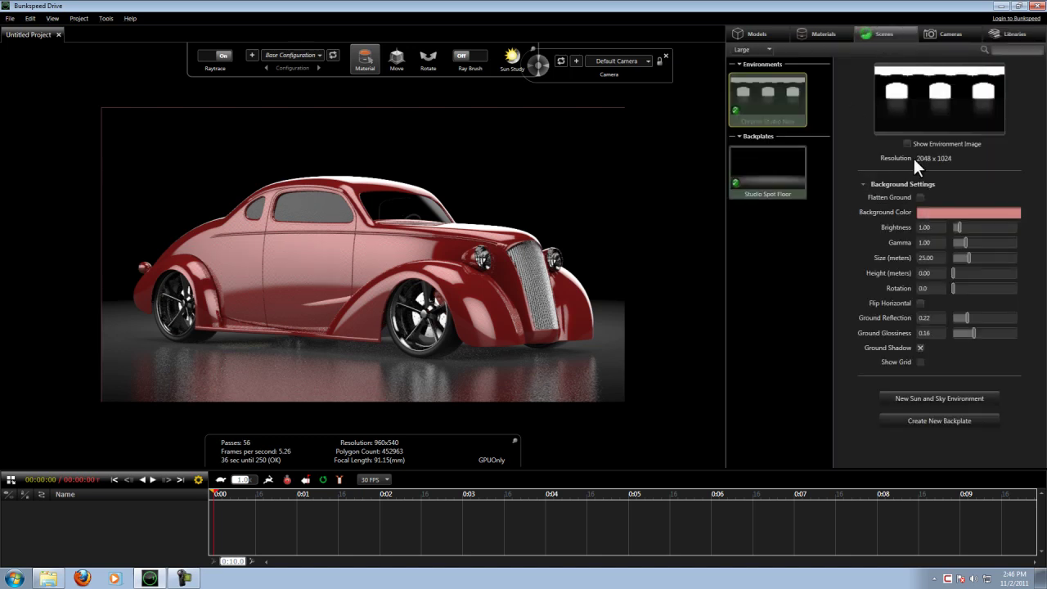
left_click(779, 167)
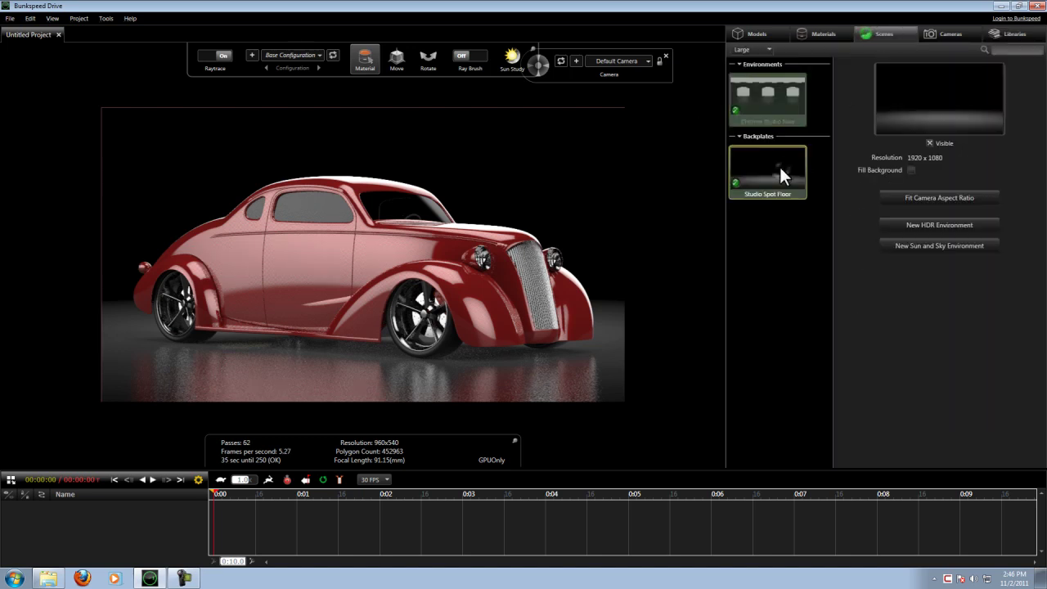
left_click(929, 142)
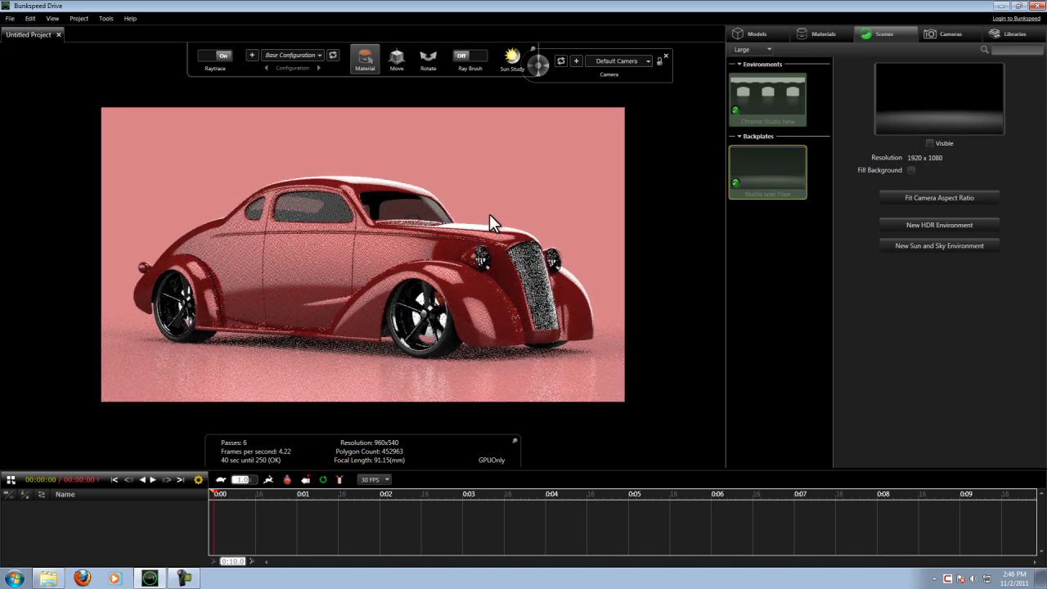
Apply the Route66_Small HDR environment from the Environments library to the scene
left_click(1003, 34)
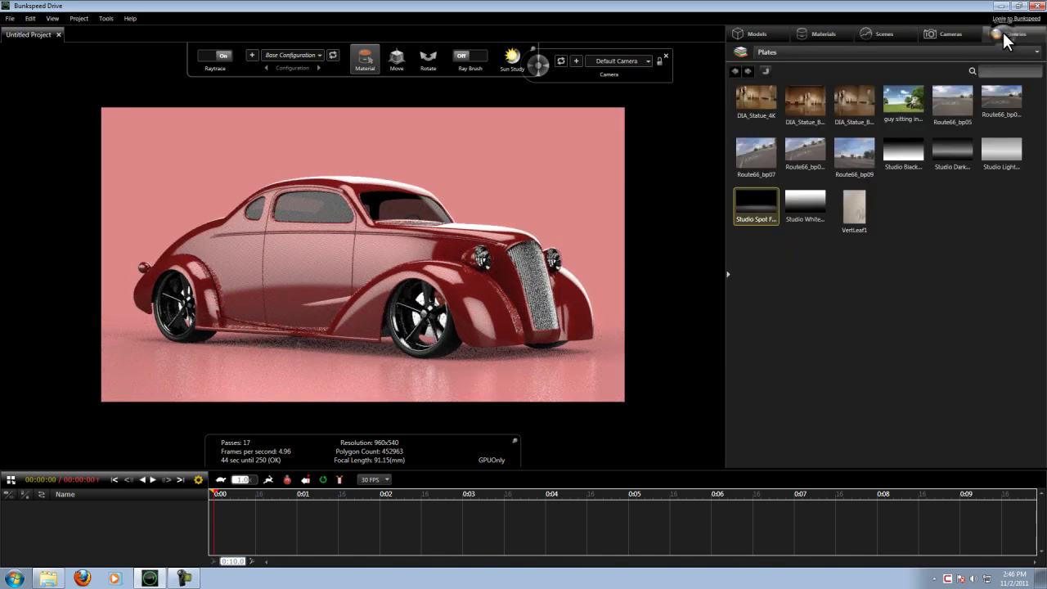
left_click(896, 53)
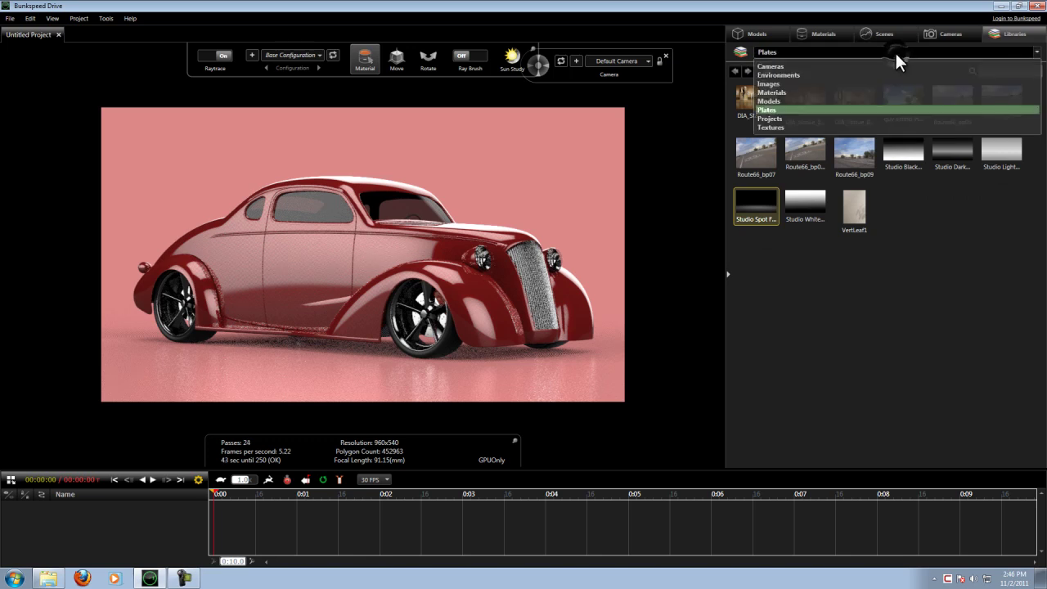
left_click(789, 74)
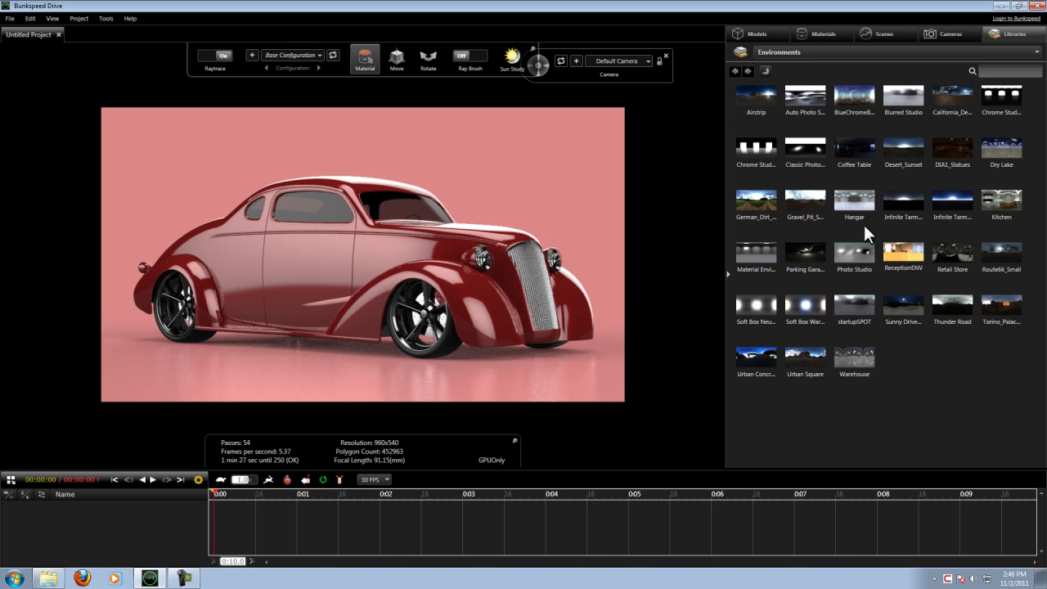
left_click_drag(1010, 270, 593, 152)
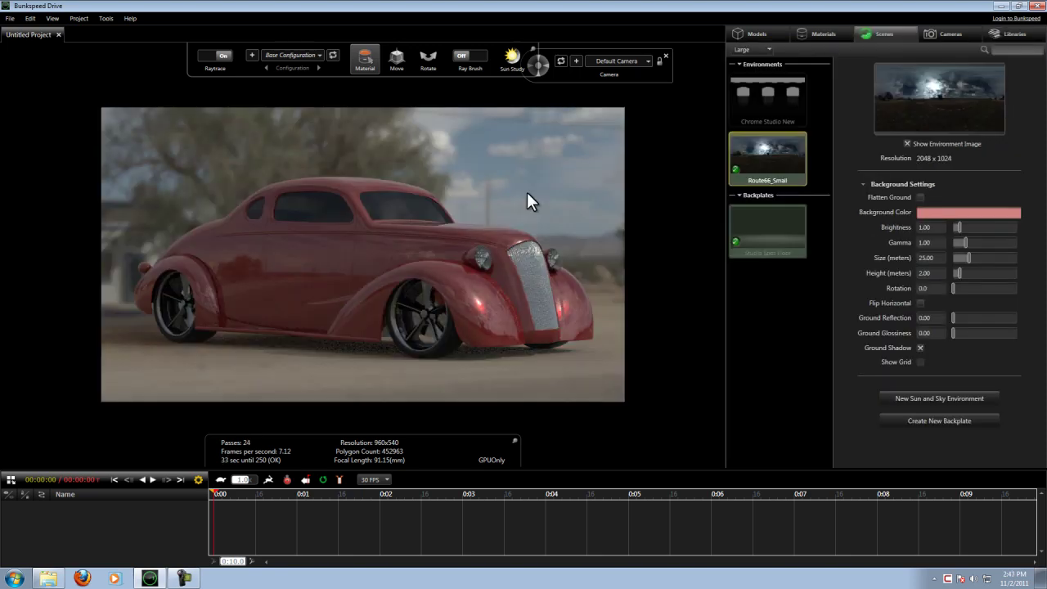
Pull back to look down on the car and shrink the environment to 13.90 m
left_click_drag(523, 213, 424, 244)
scroll(408, 247, "down", 5)
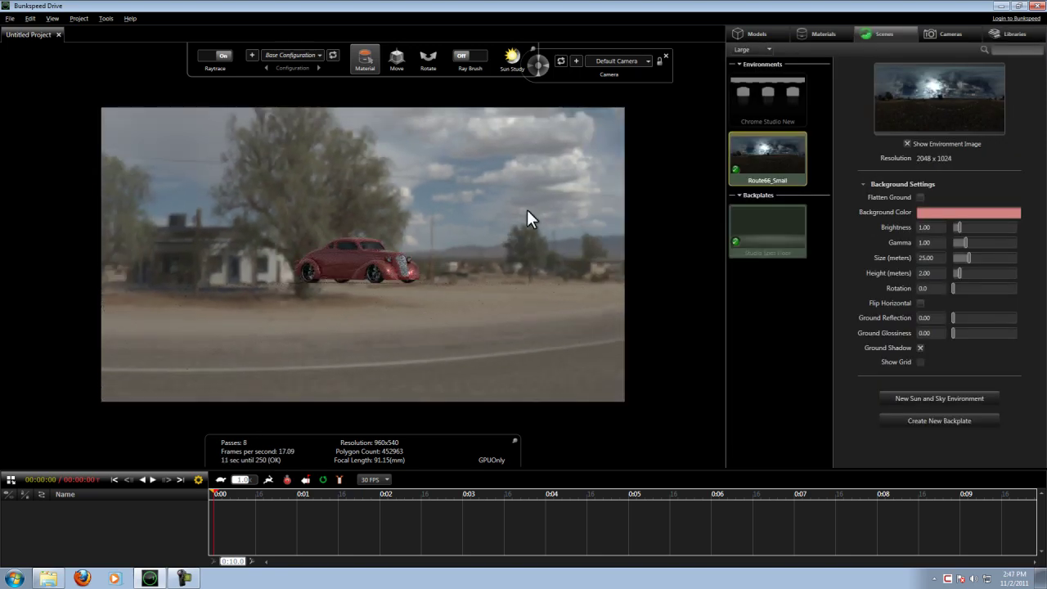
left_click_drag(526, 210, 464, 232)
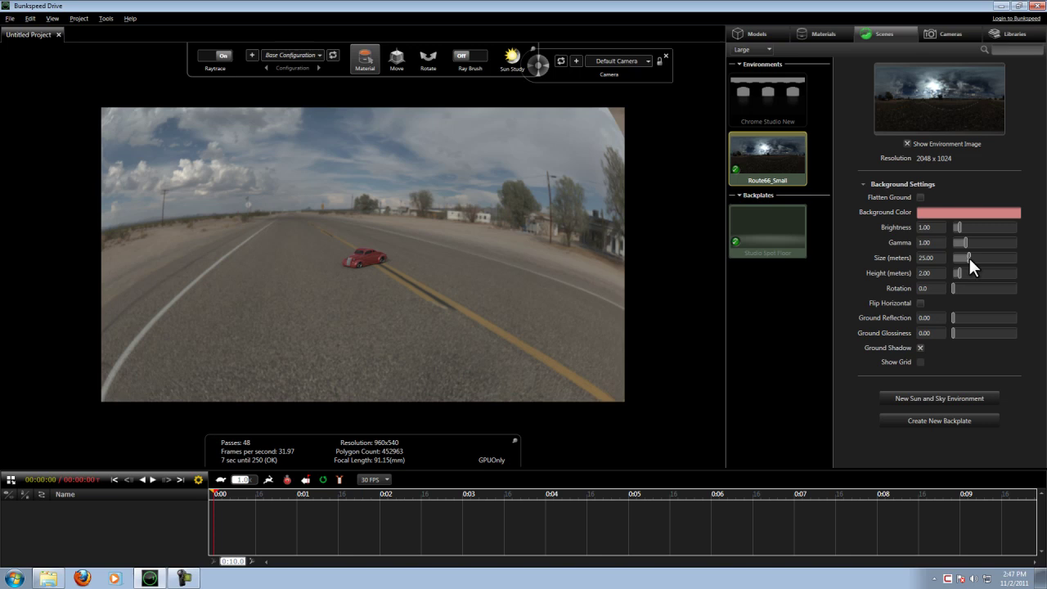
left_click_drag(968, 256, 962, 258)
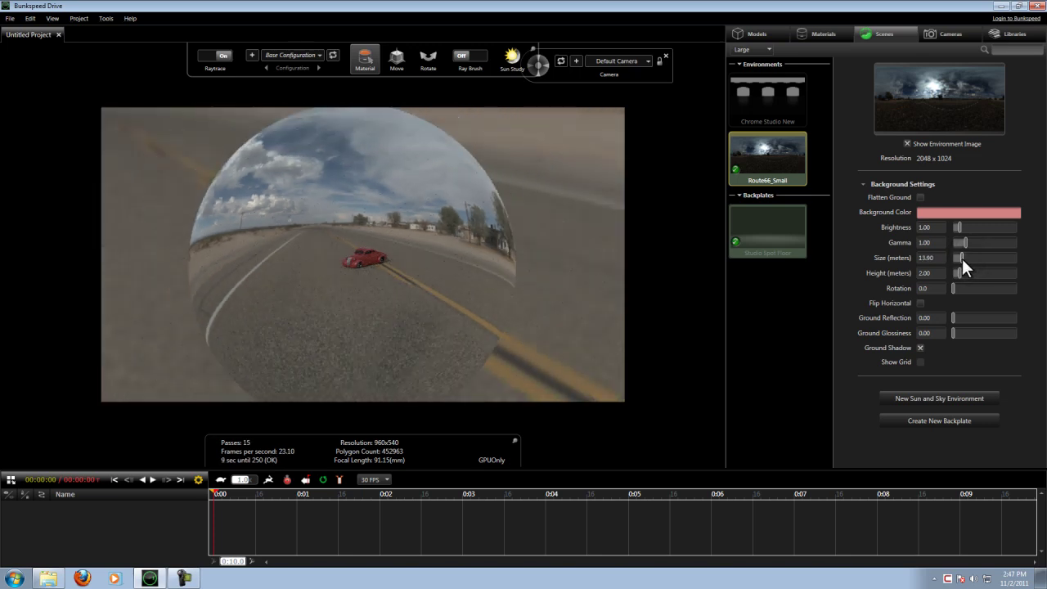
Rotate the environment to 298.2 and check the car on the road from a full-screen side view
left_click_drag(487, 289, 471, 342)
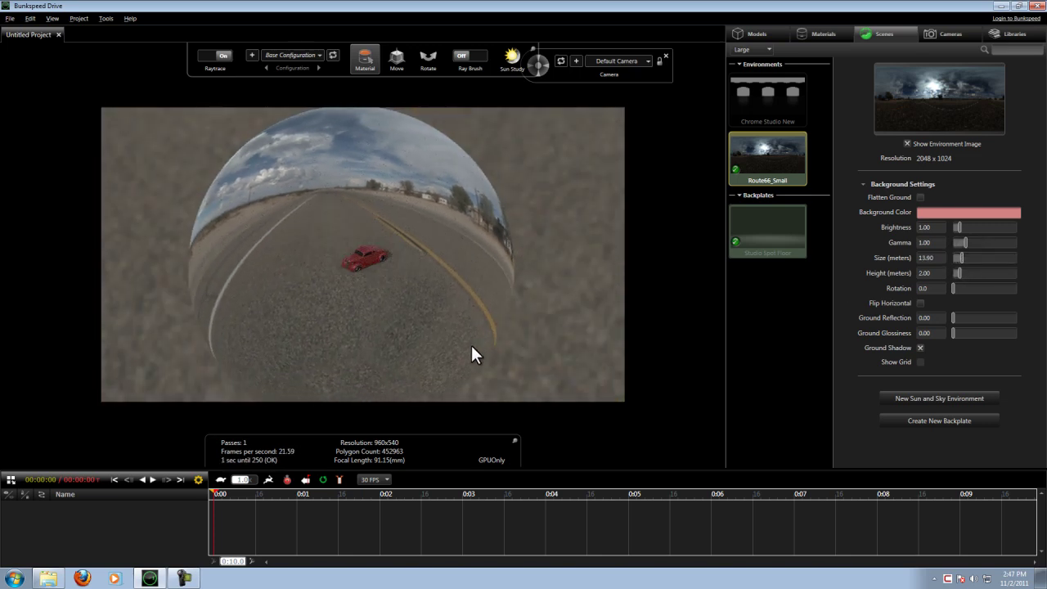
left_click_drag(952, 284, 1006, 281)
left_click_drag(419, 309, 482, 260)
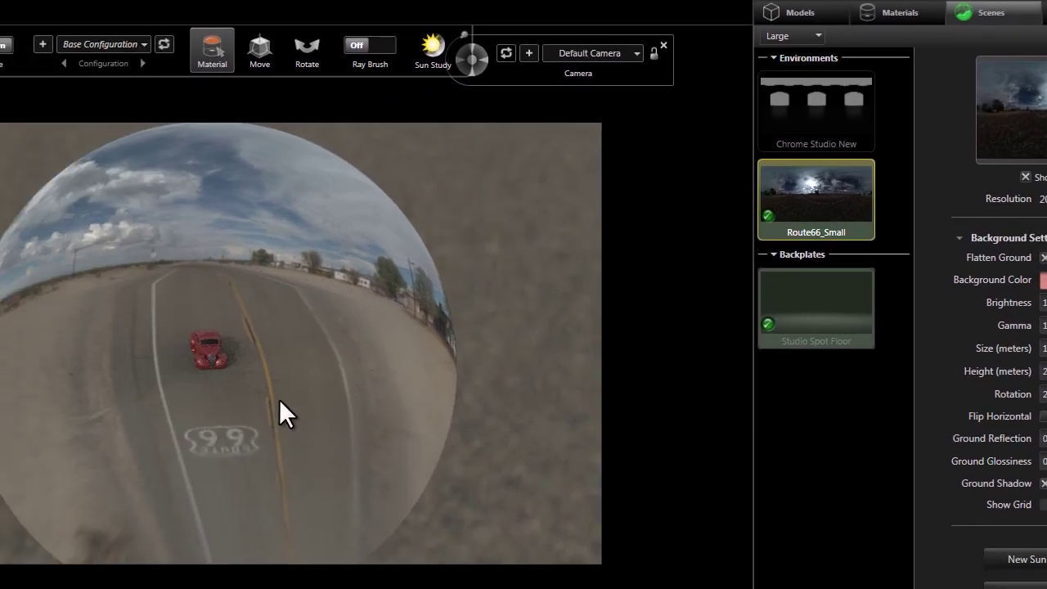
key("F11")
scroll(728, 327, "up", 3)
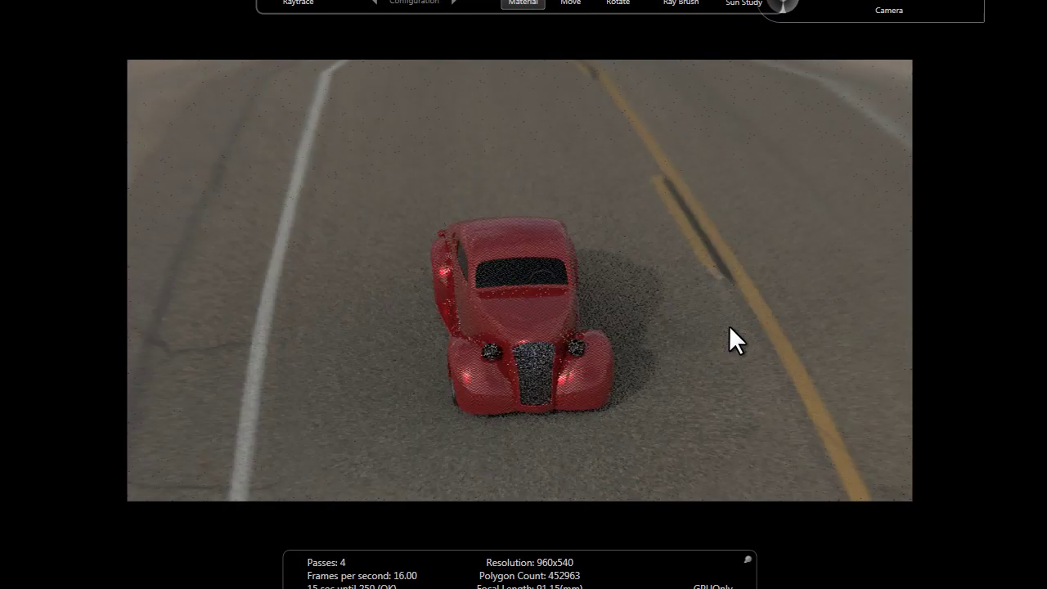
left_click_drag(729, 327, 461, 333)
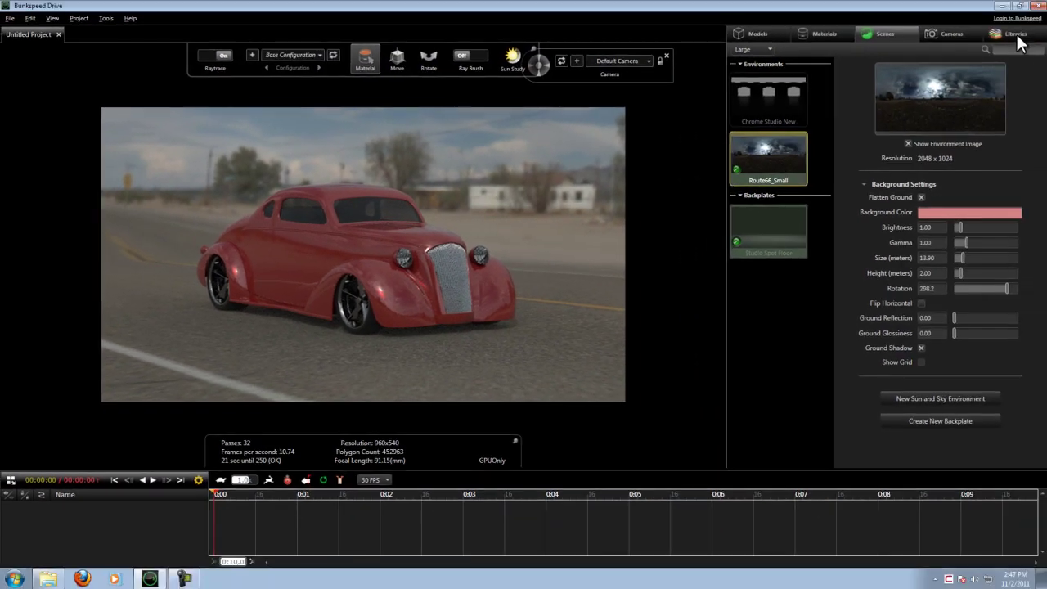
left_click(1015, 37)
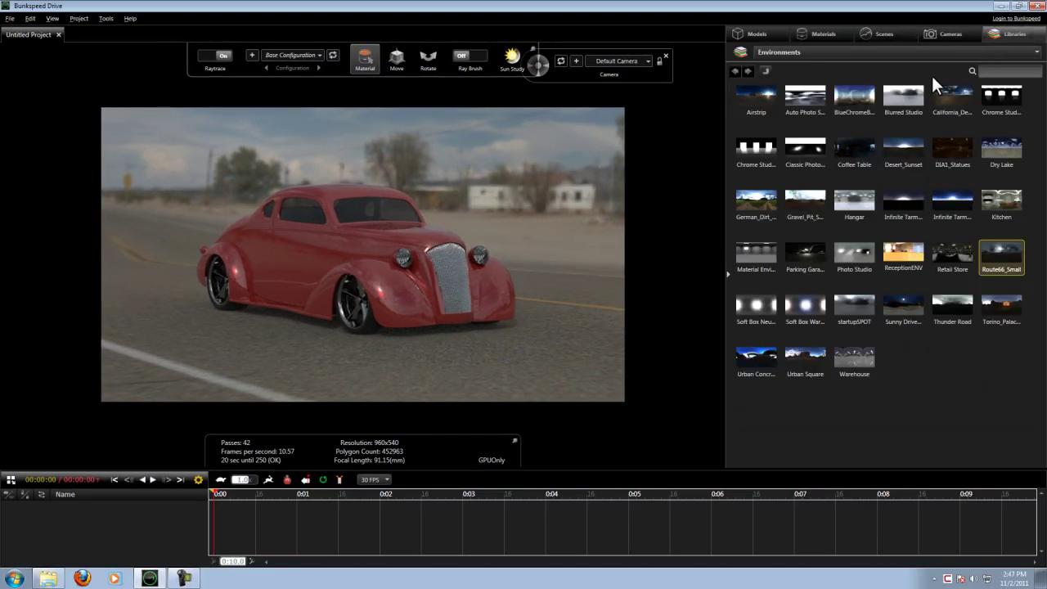
Apply the Route66_bp09 image from the Plates library as the scene backplate
left_click(882, 51)
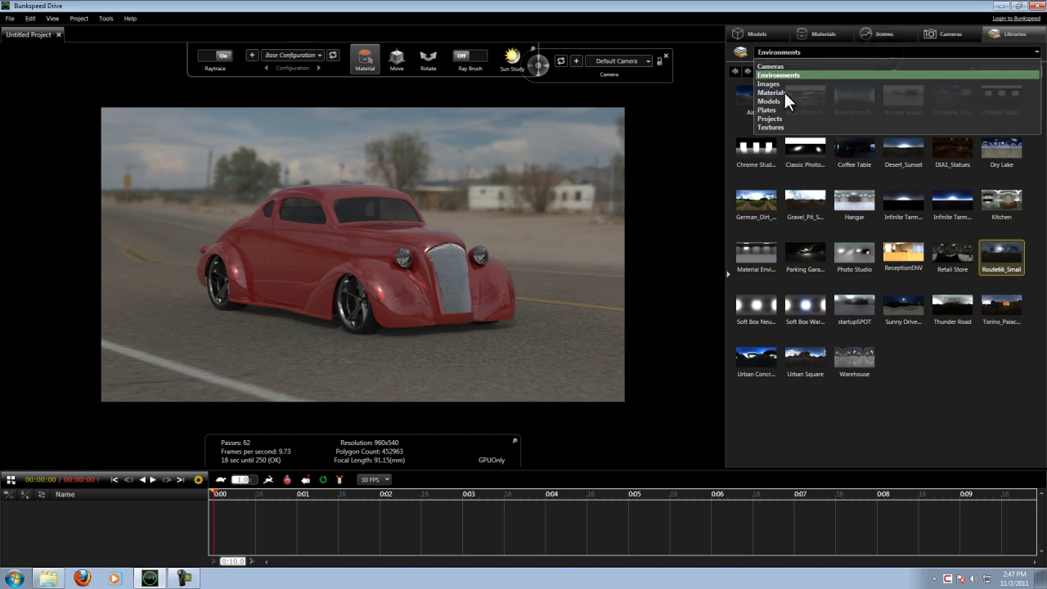
left_click(769, 110)
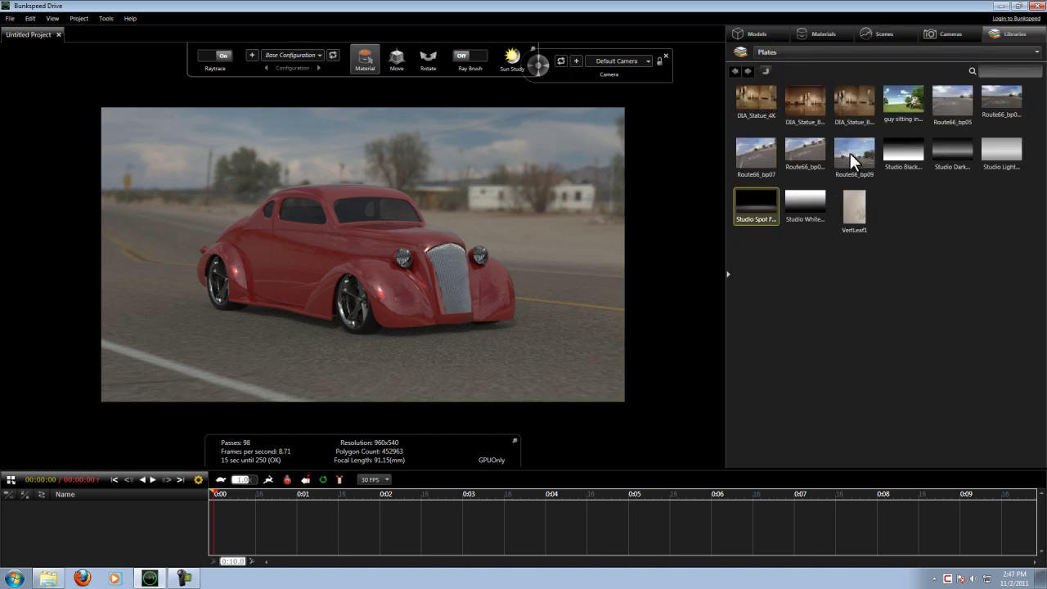
left_click_drag(852, 151, 560, 164)
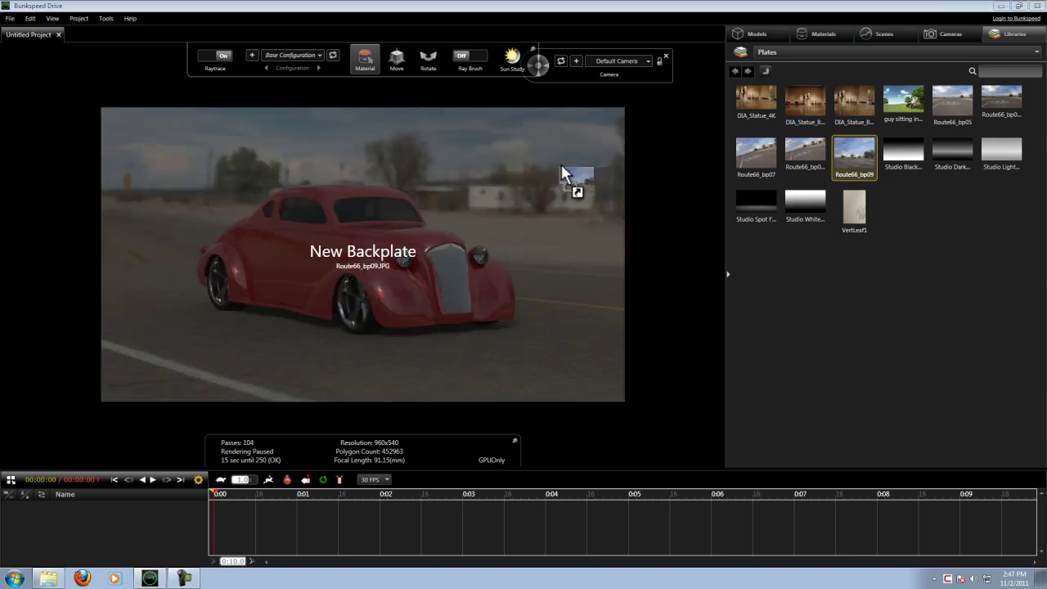
left_click_drag(561, 164, 560, 162)
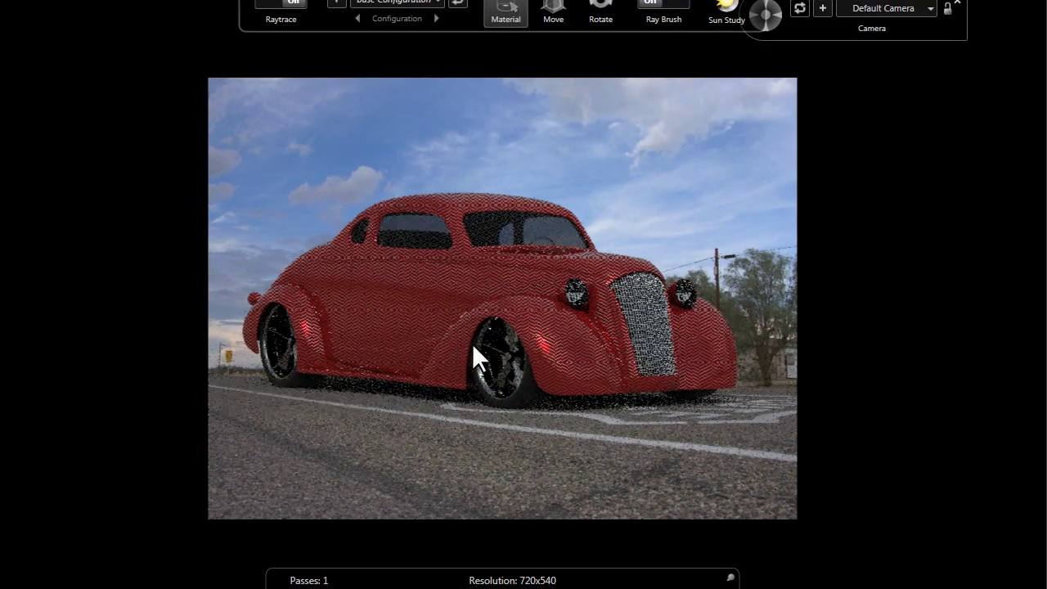
Zoom and pan the view so the car sits on the backplate's road
scroll(475, 329, "down", 3)
middle_click_drag(524, 328, 432, 355)
scroll(432, 355, "up", 3)
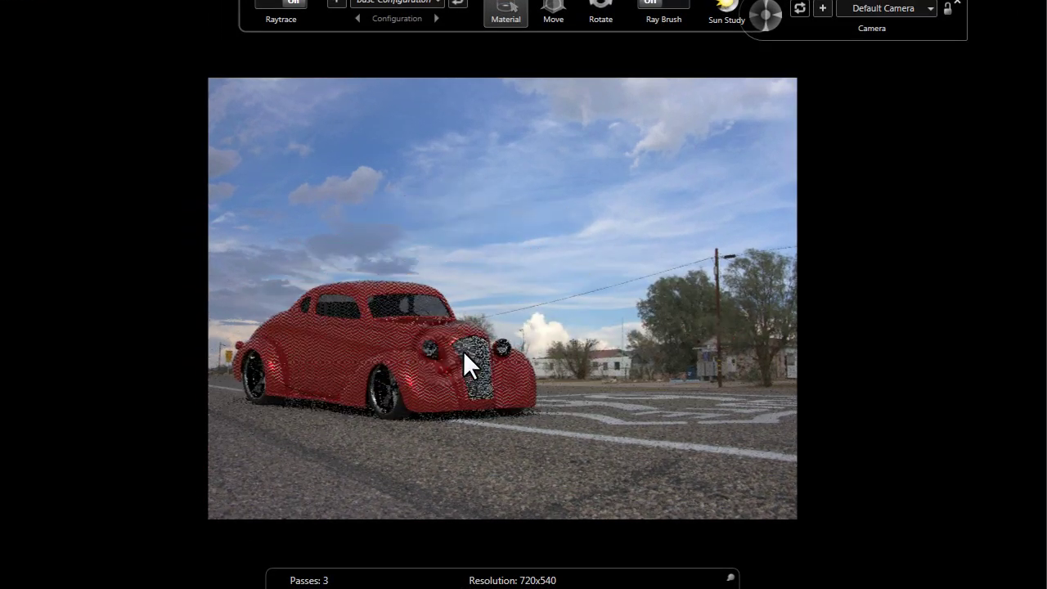
middle_click_drag(429, 357, 456, 362)
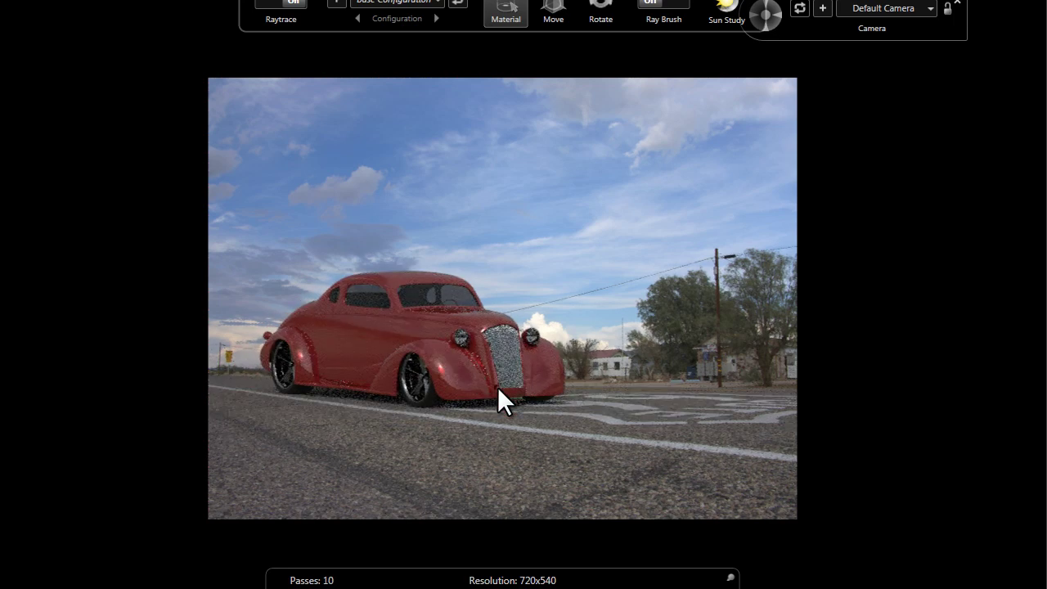
scroll(497, 391, "down", 1)
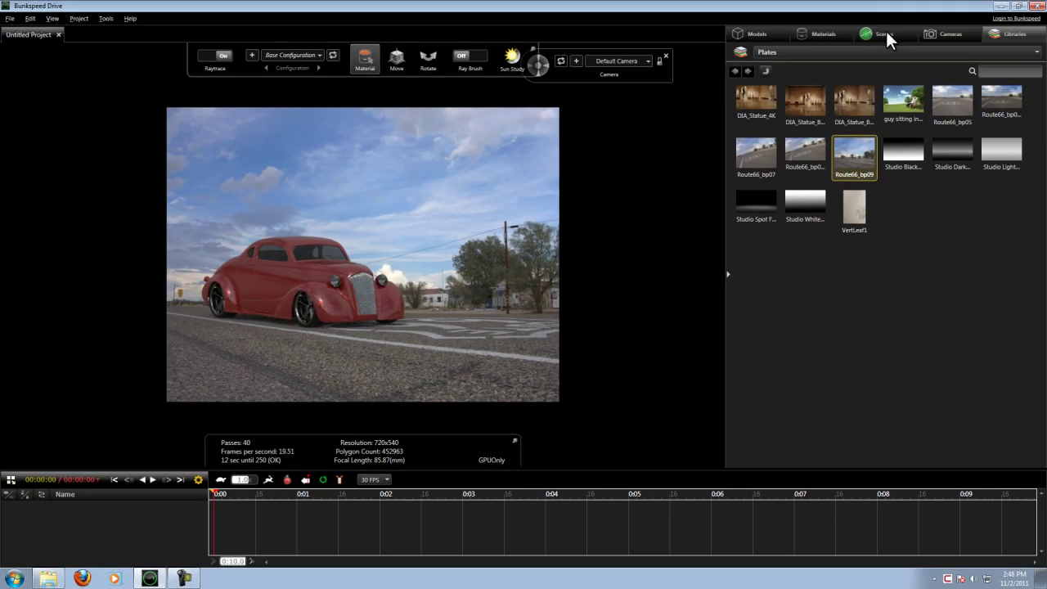
left_click(884, 31)
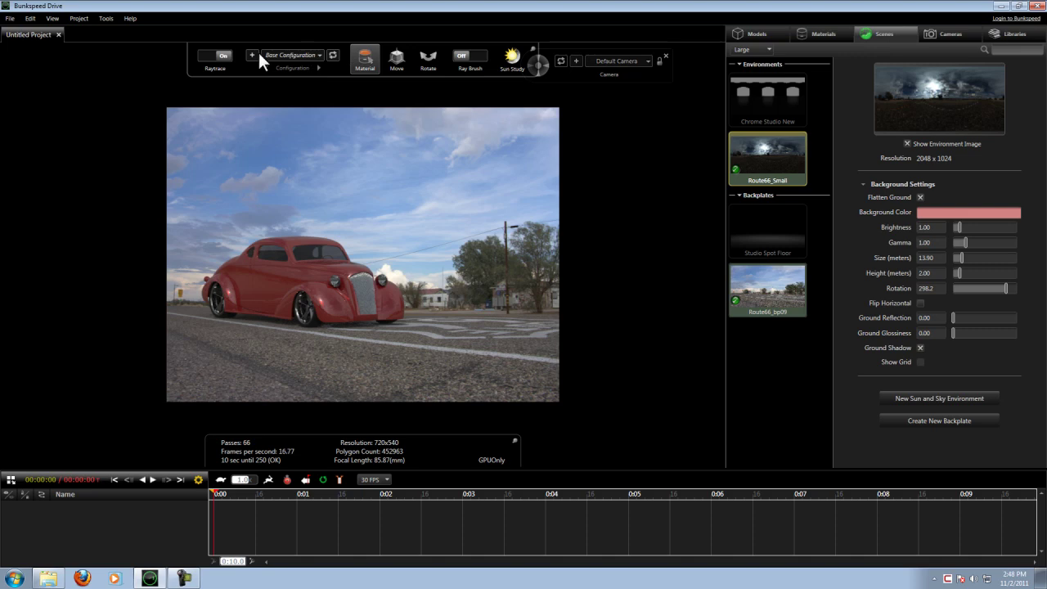
Turn raytracing off and show the ground grid, then adjust focal length and orbit to match the backplate
left_click(198, 54)
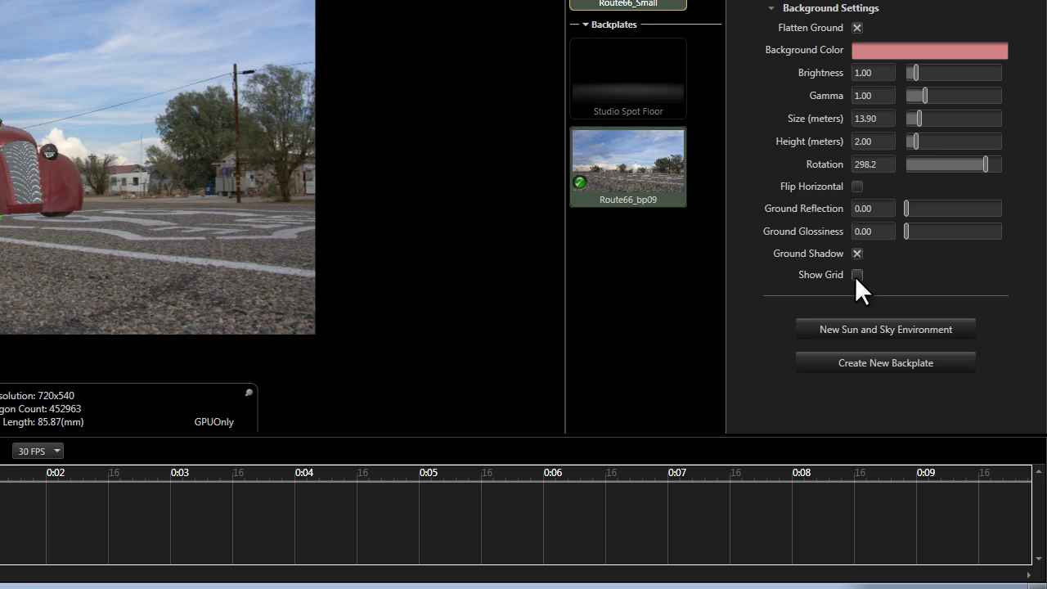
left_click(856, 275)
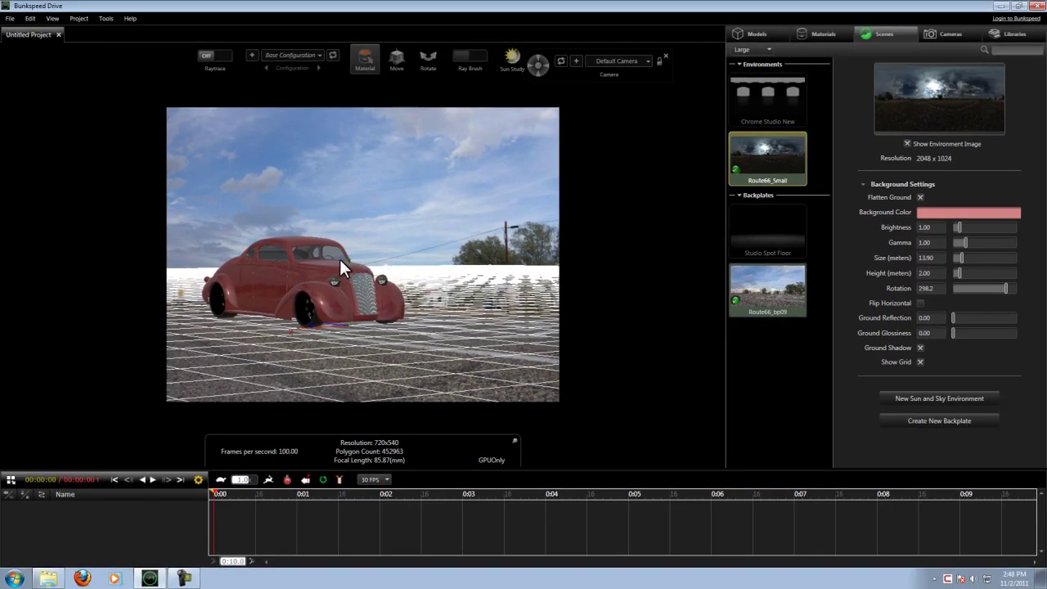
scroll(410, 346, "down", 3)
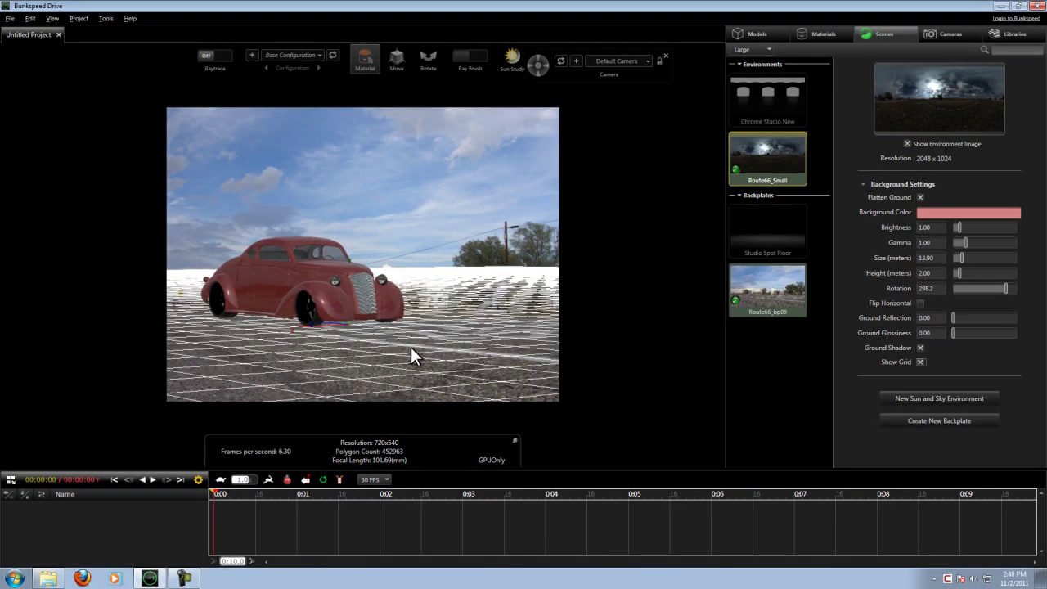
scroll(412, 343, "up", 3)
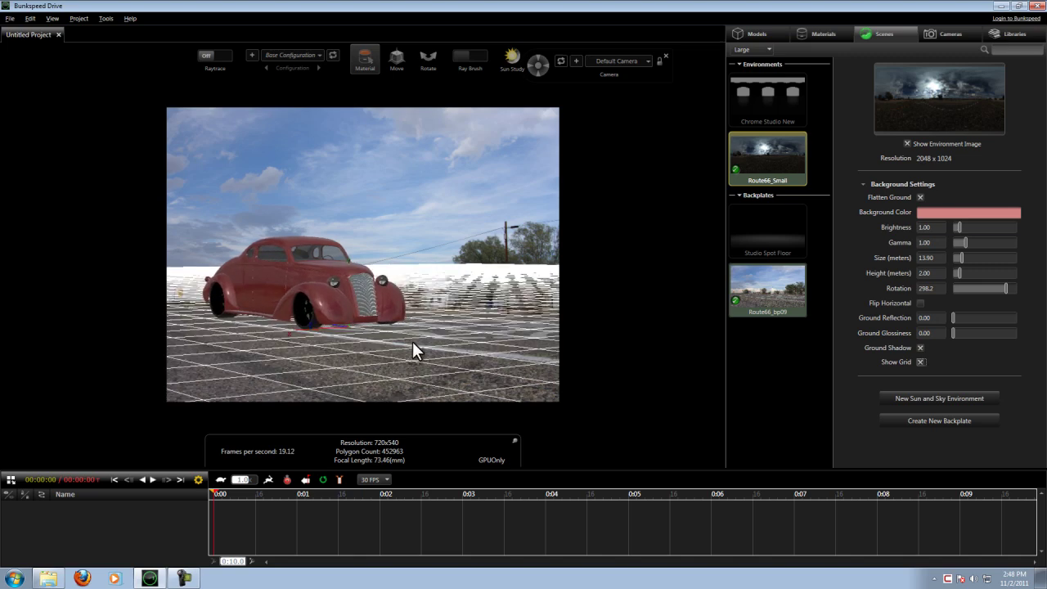
scroll(413, 344, "up", 1)
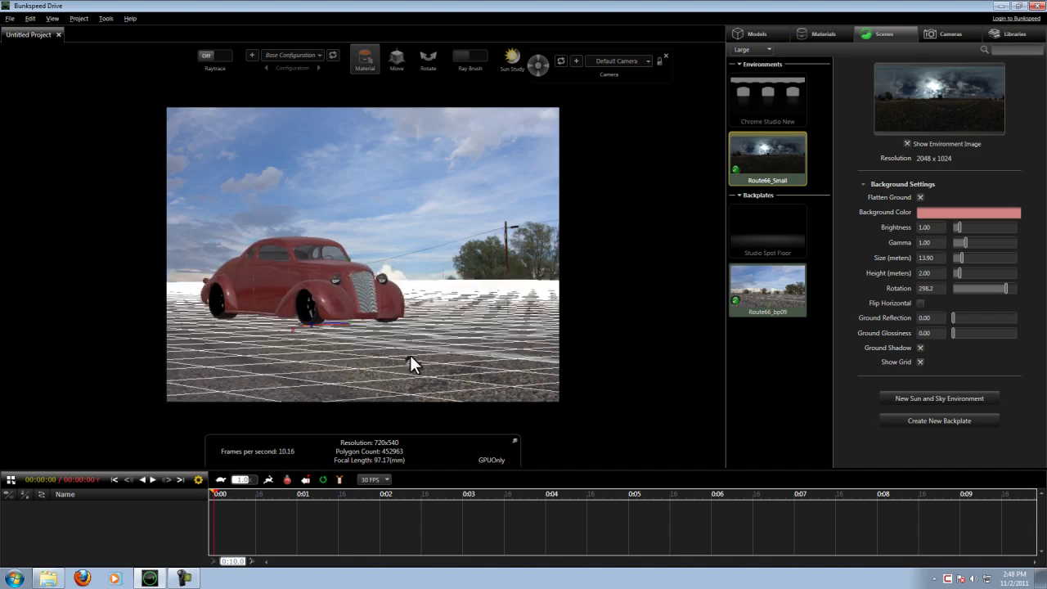
mouse_move(439, 346)
left_mouse_down()
mouse_move(414, 354)
mouse_move(443, 356)
left_mouse_up()
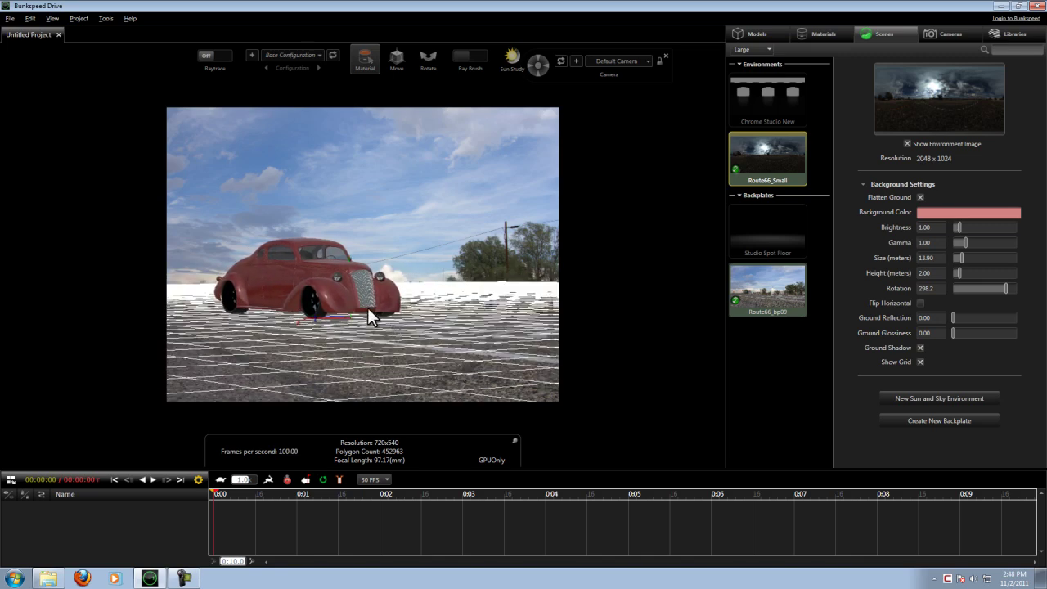
Hide the ground grid, pan the car onto the road, and re-enable raytracing
left_click(920, 362)
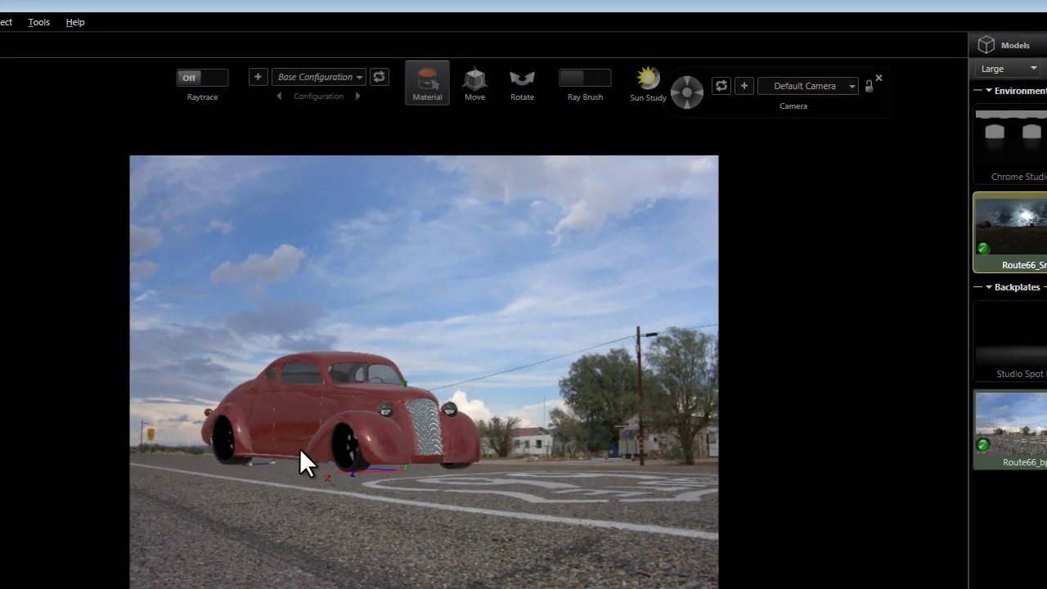
middle_click_drag(435, 477, 438, 486)
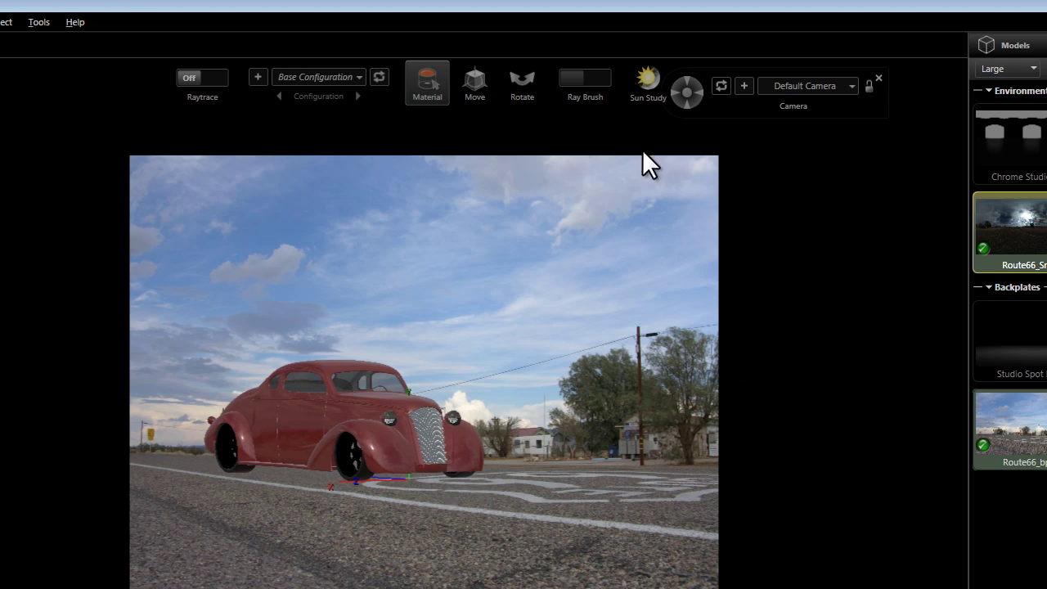
left_click(217, 77)
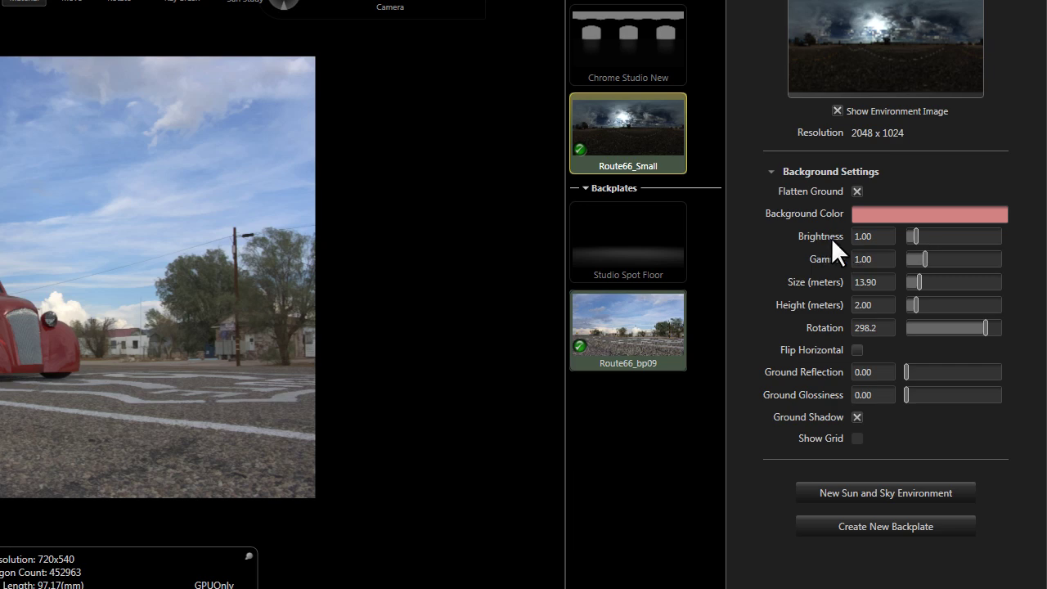
Drag the Background Settings brightness up, then settle it at 1.29
left_click_drag(917, 233, 931, 234)
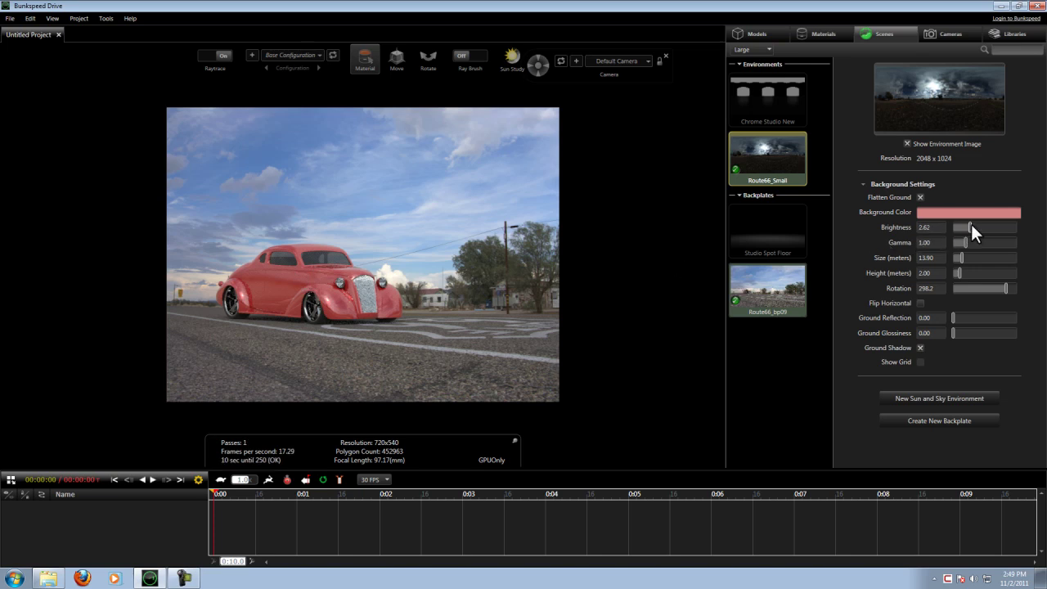
left_click_drag(967, 225, 964, 227)
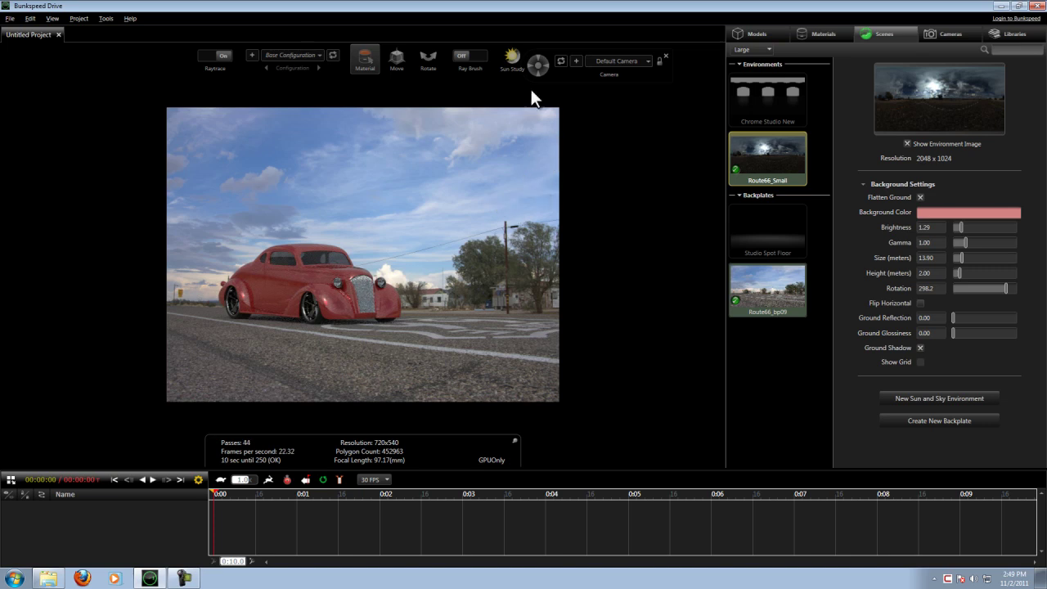
Start the 2560 x 1920 still render from the Render tab of Render Options
mouse_move(510, 59)
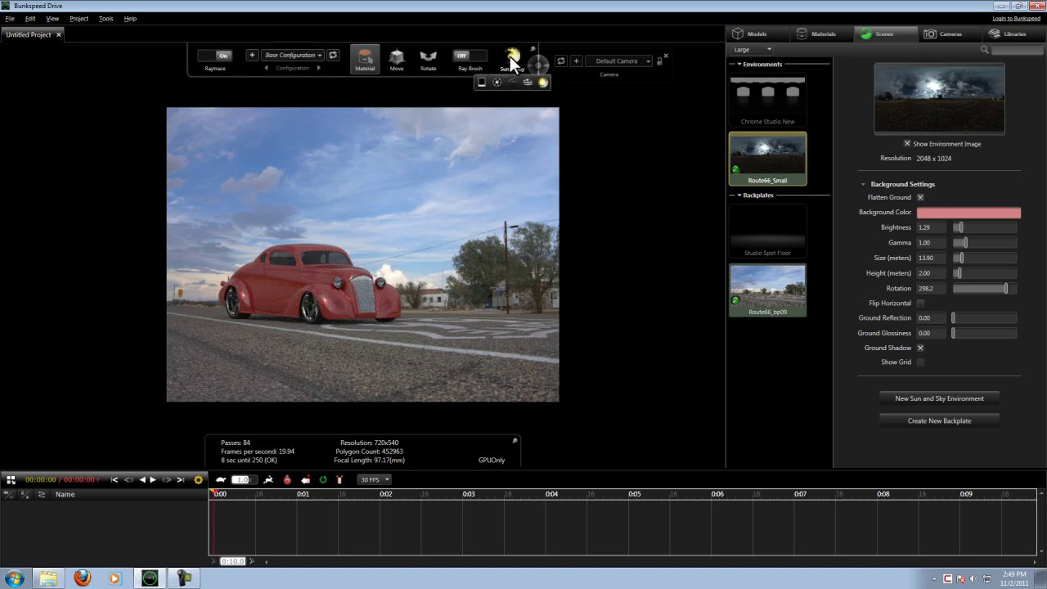
left_click(510, 56)
left_click(478, 90)
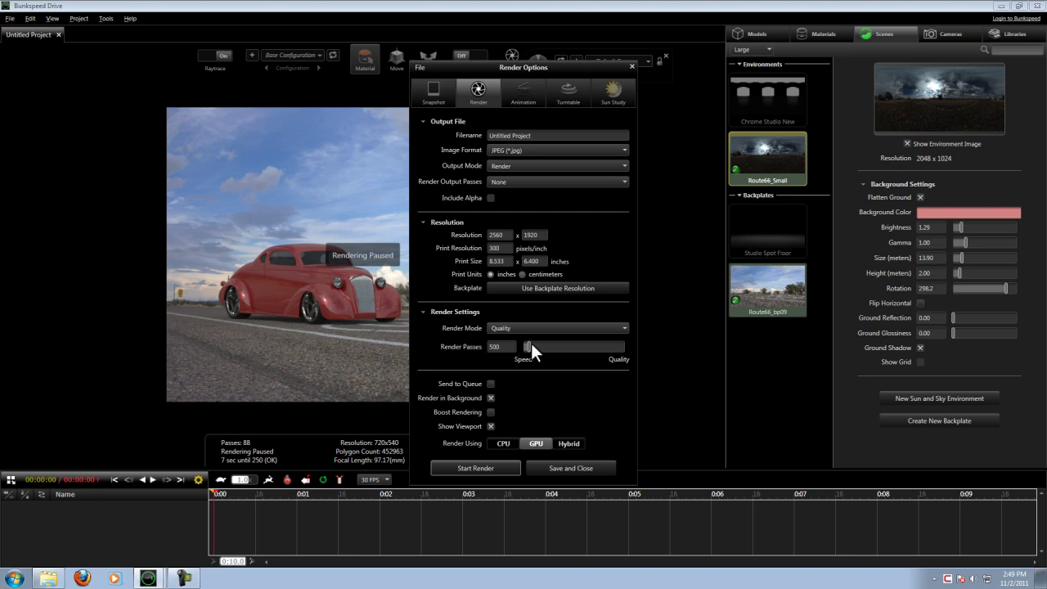
left_click(475, 466)
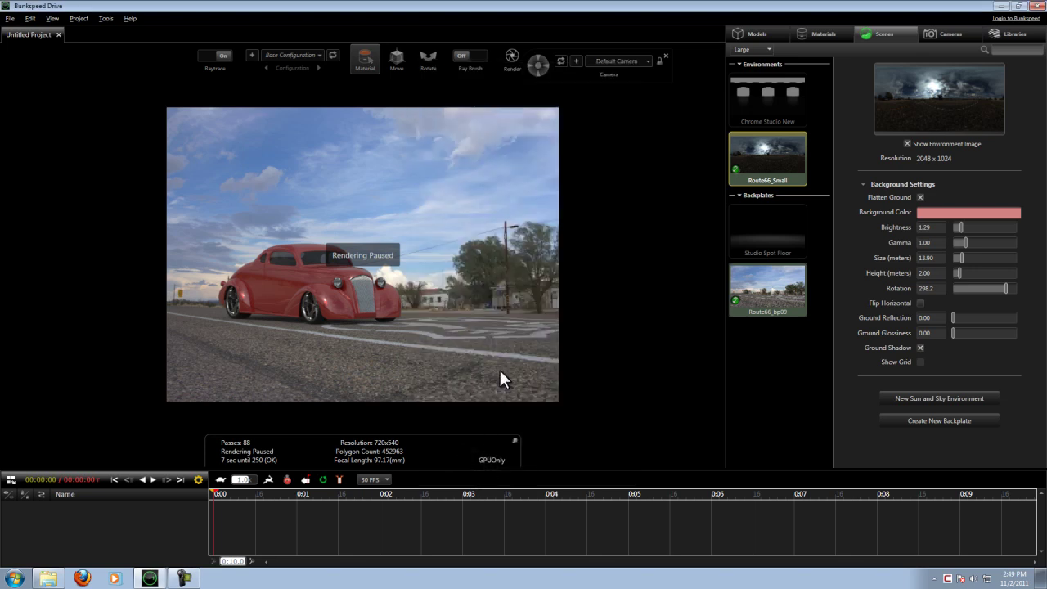